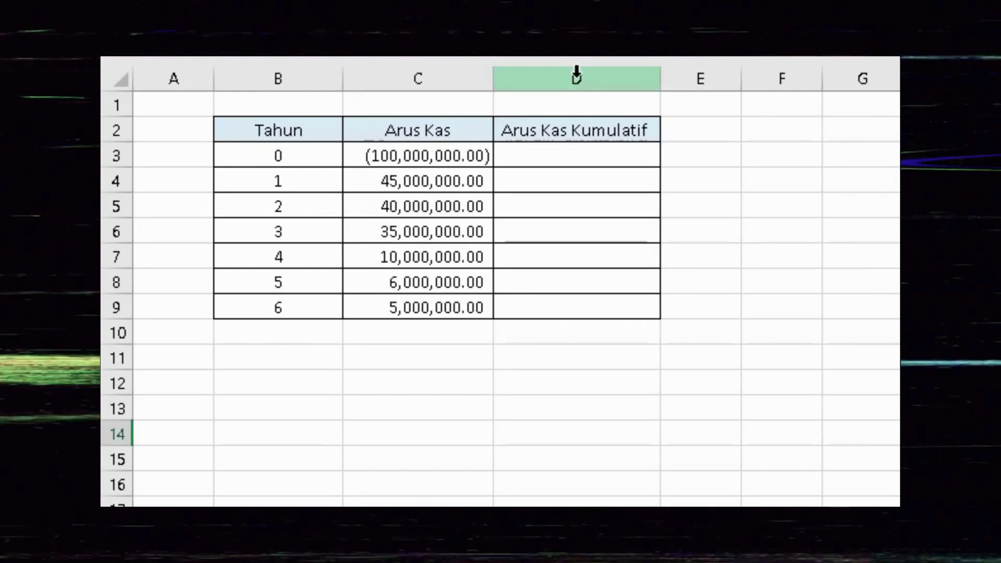
Step: Insert a new column D with the two-line header 'Arus Kas yang Didiskon' and autofit it
click(739, 300)
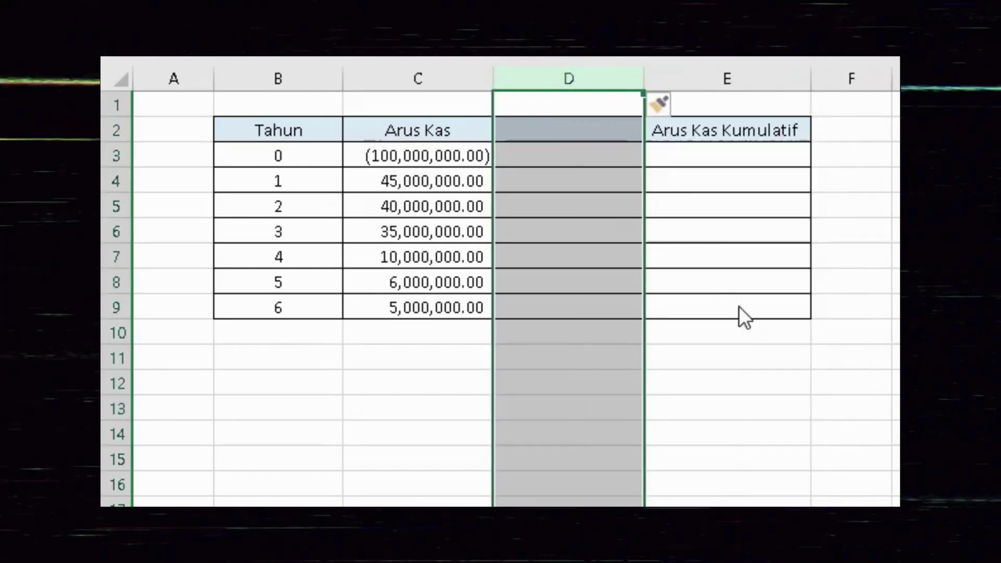
click(580, 131)
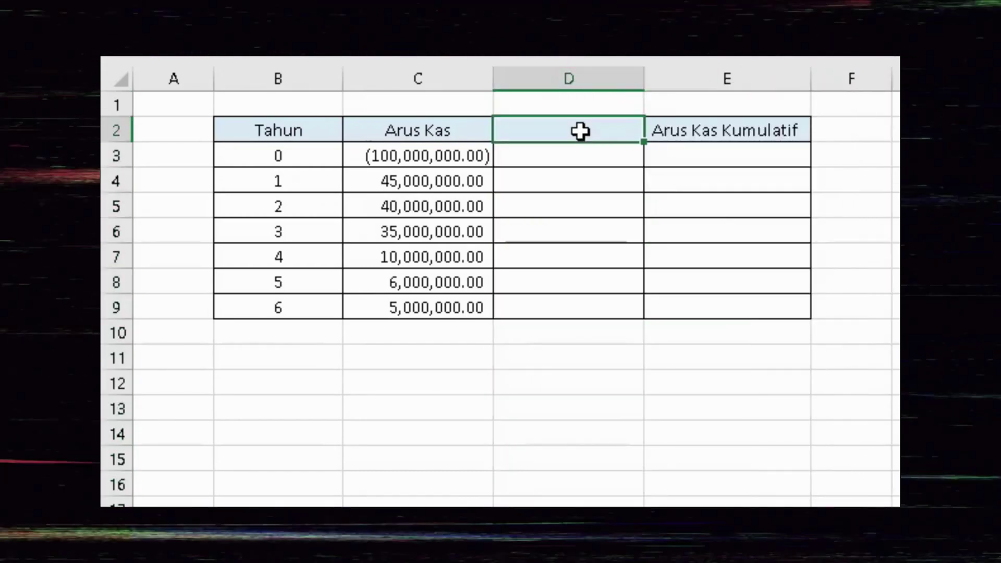
text(Arus Kas)
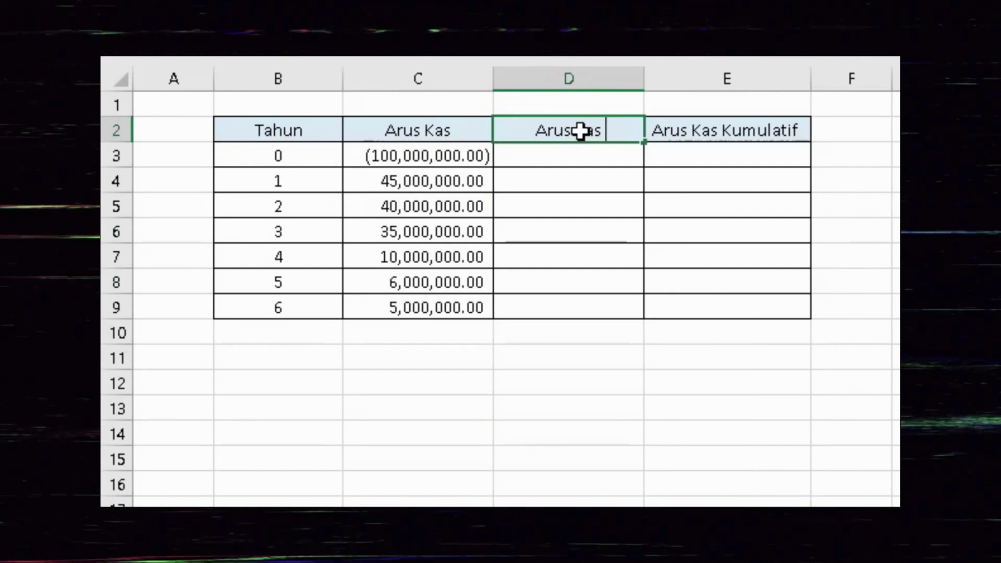
text( yang D)
key(alt+Return)
text(Didiskon)
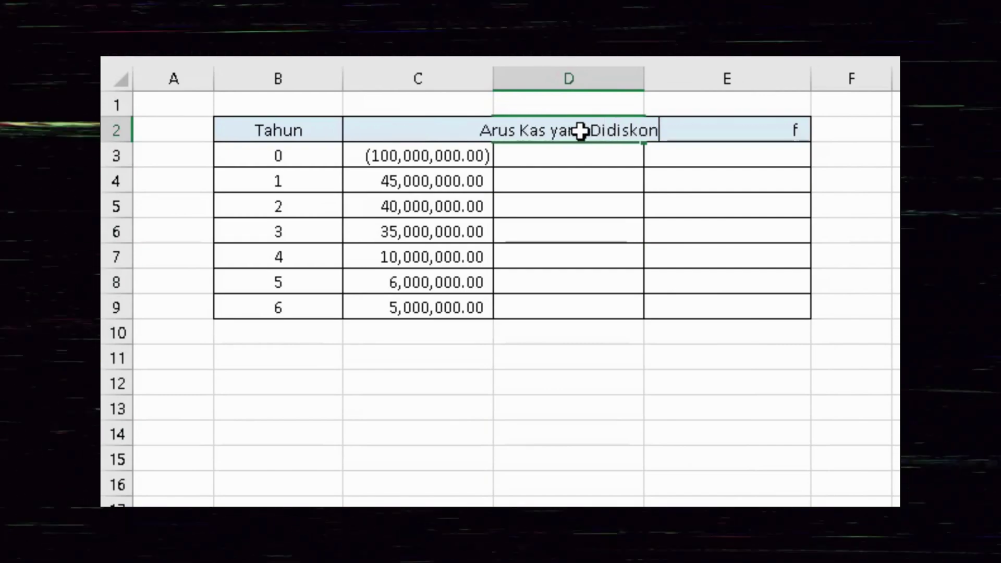
key(Return)
double_click(643, 78)
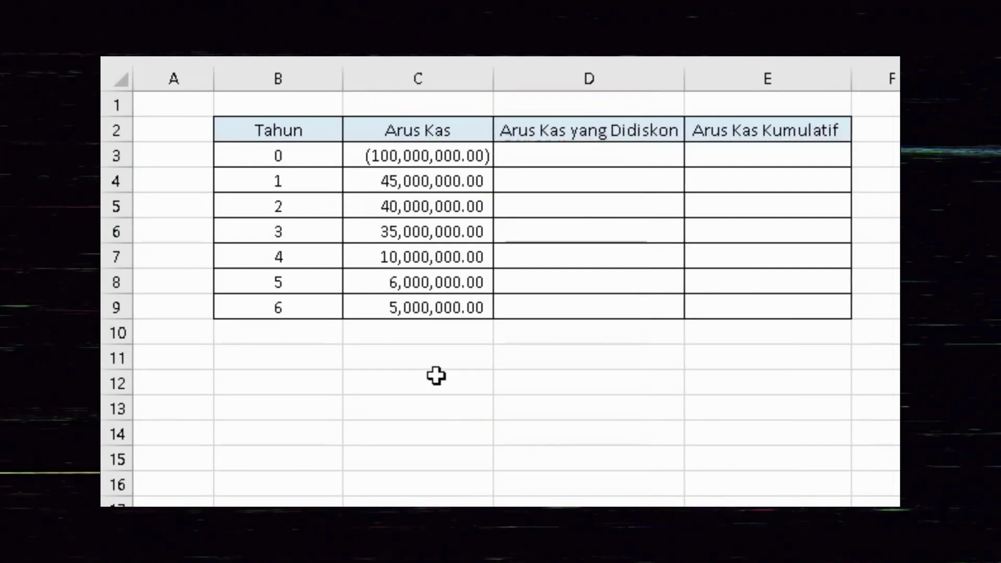
Step: Enter the label WACC in B11 with 10% in C11, then select both cells
click(313, 348)
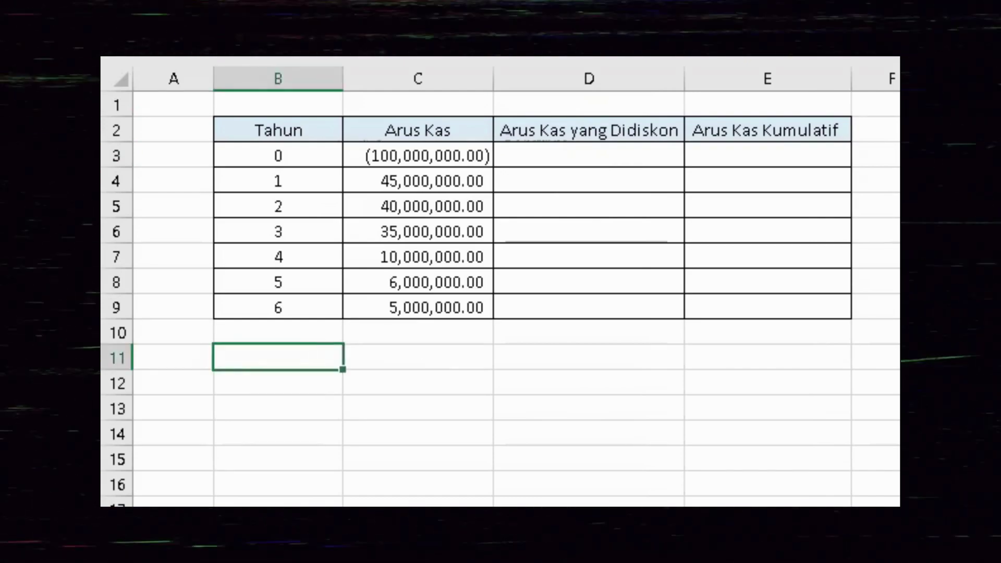
text(WACC)
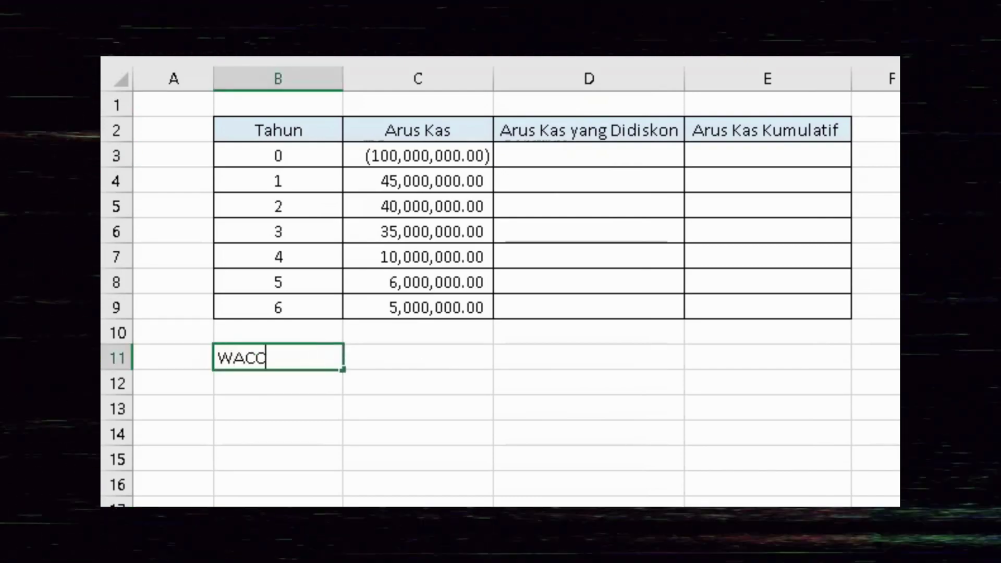
key(Tab)
text(10%)
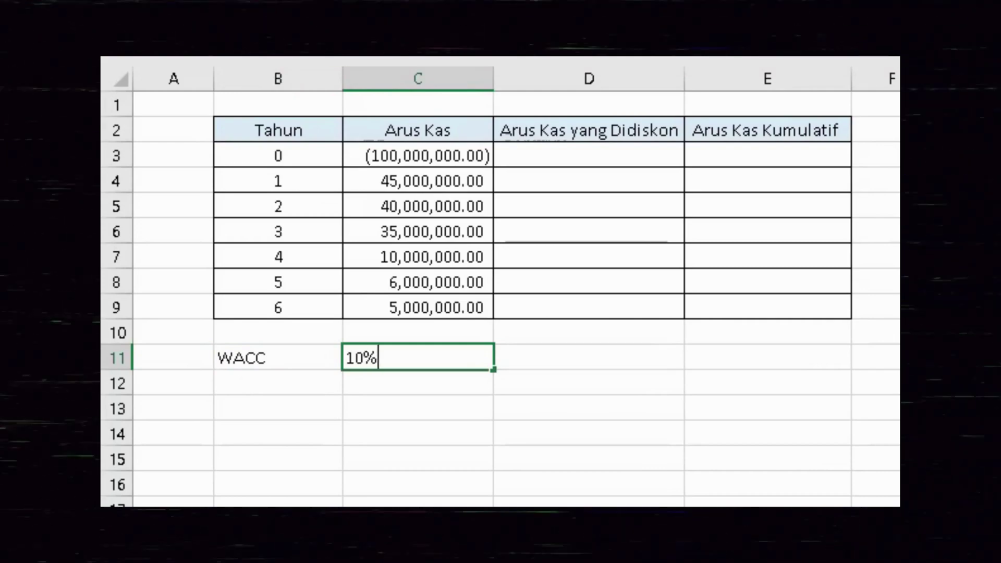
key(shift+Tab)
key(shift+Right)
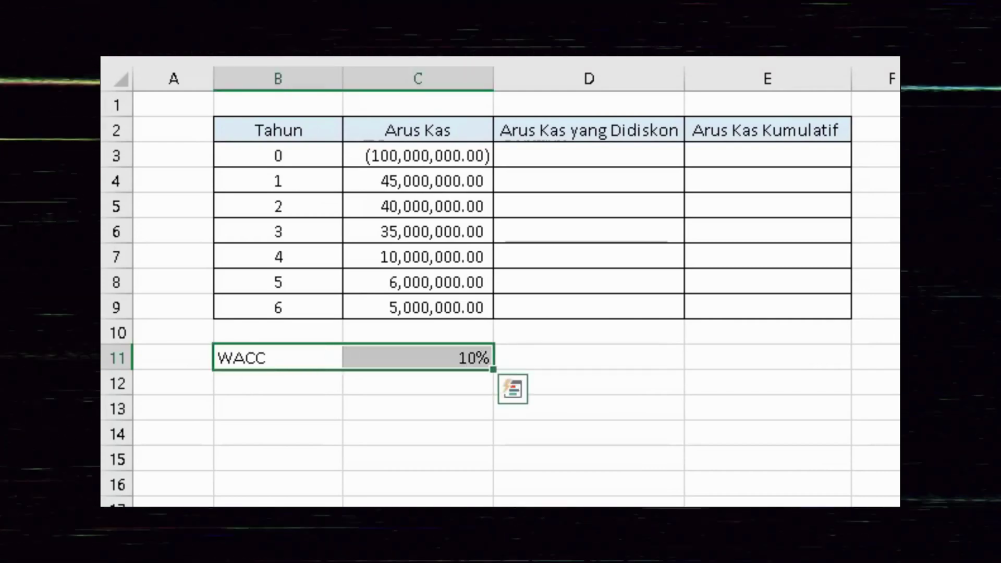
Step: Give the WACC label cell a light blue fill
click(305, 362)
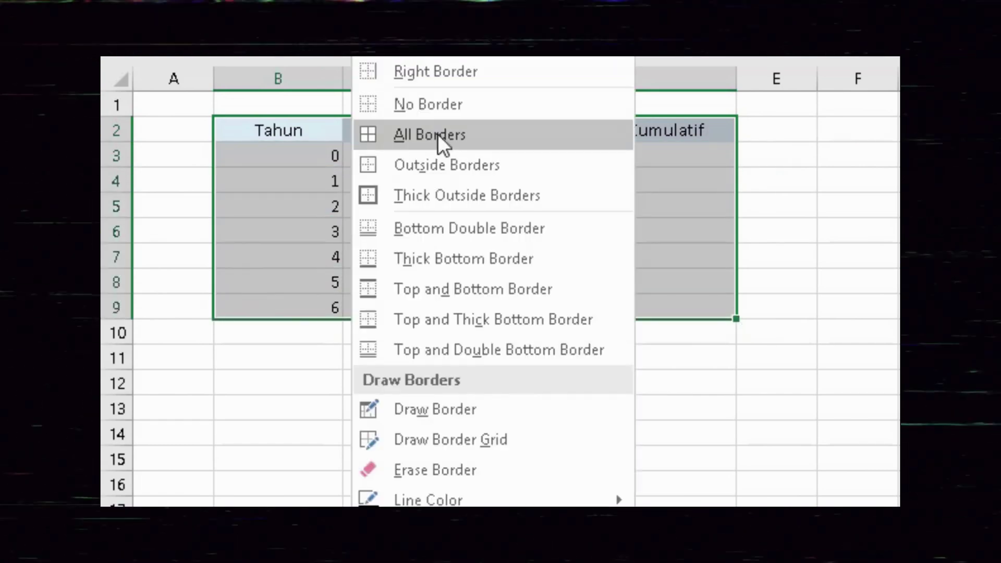
Step: Enter =C3 in D3 and =D3+C4 in D4 as the first cumulative totals
text(=)
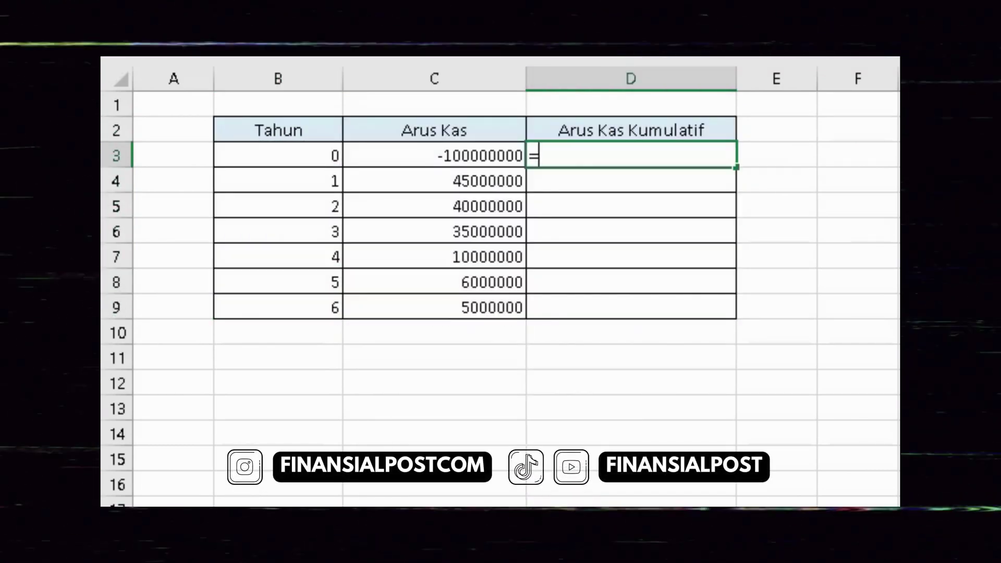
click(434, 156)
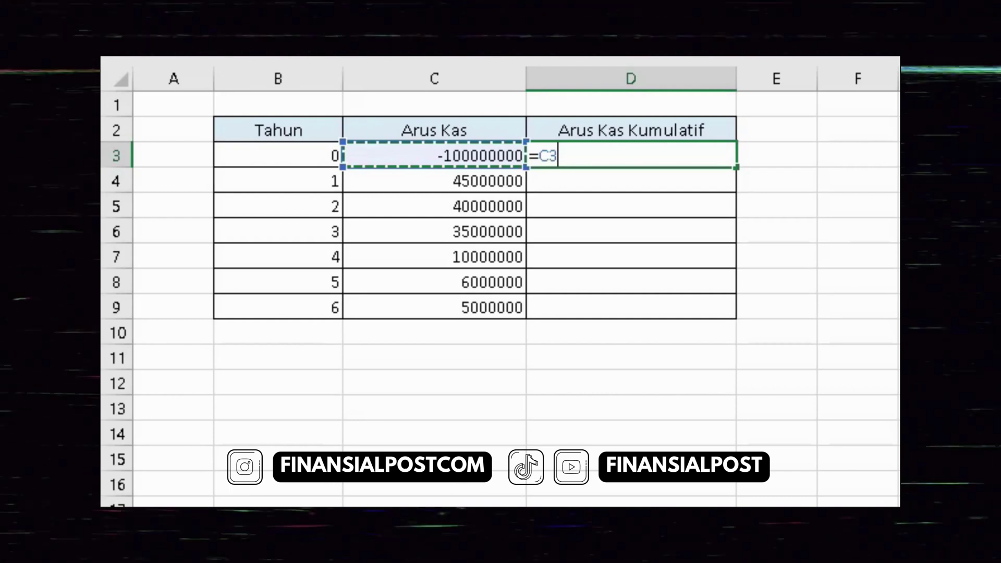
key(Return)
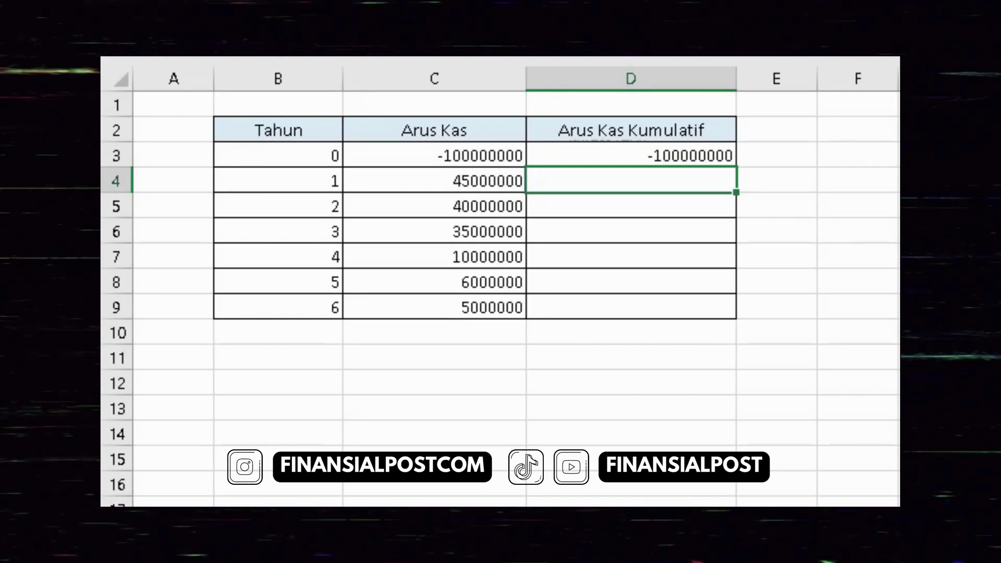
text(=)
key(Up)
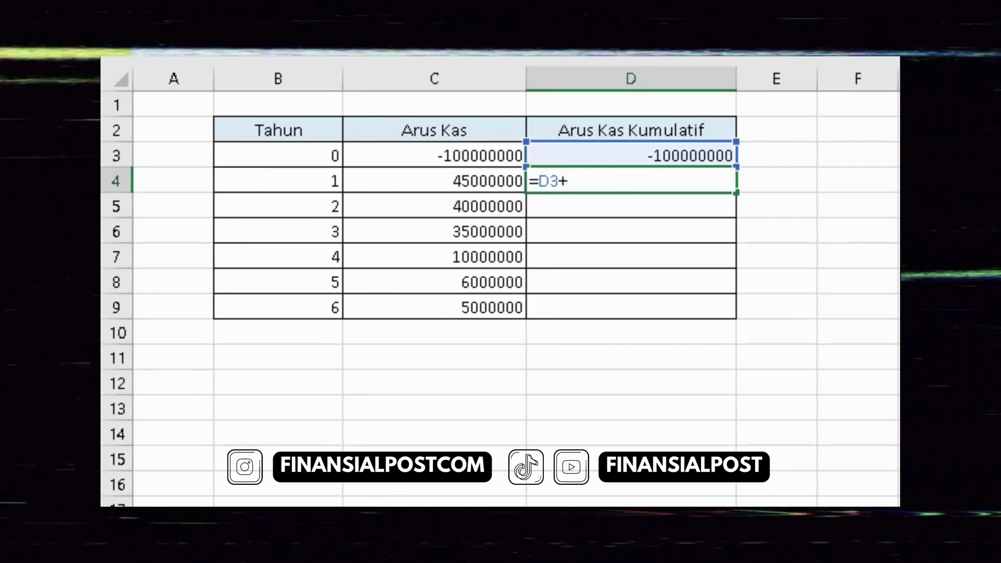
key(Left)
key(Down)
key(Up)
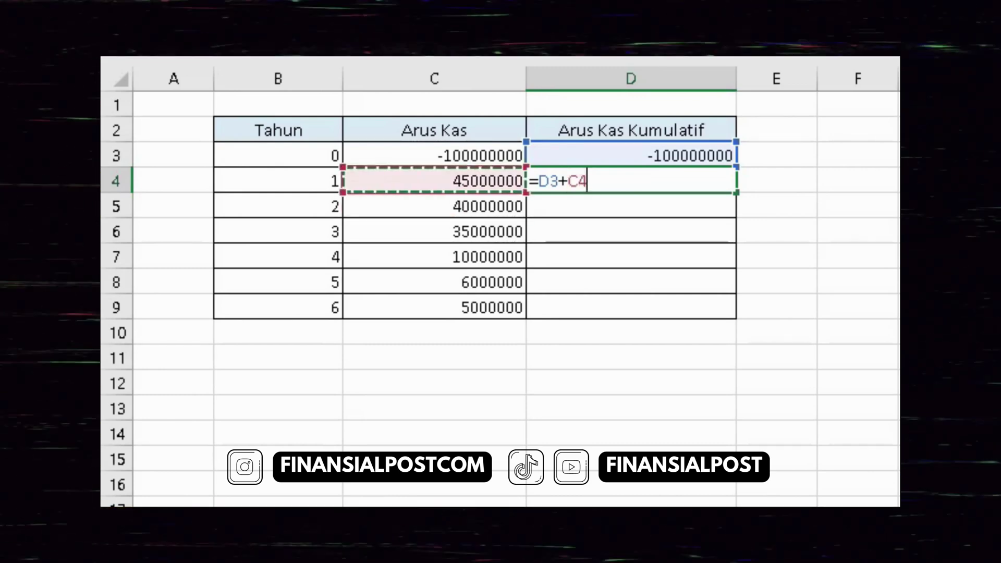
key(Return)
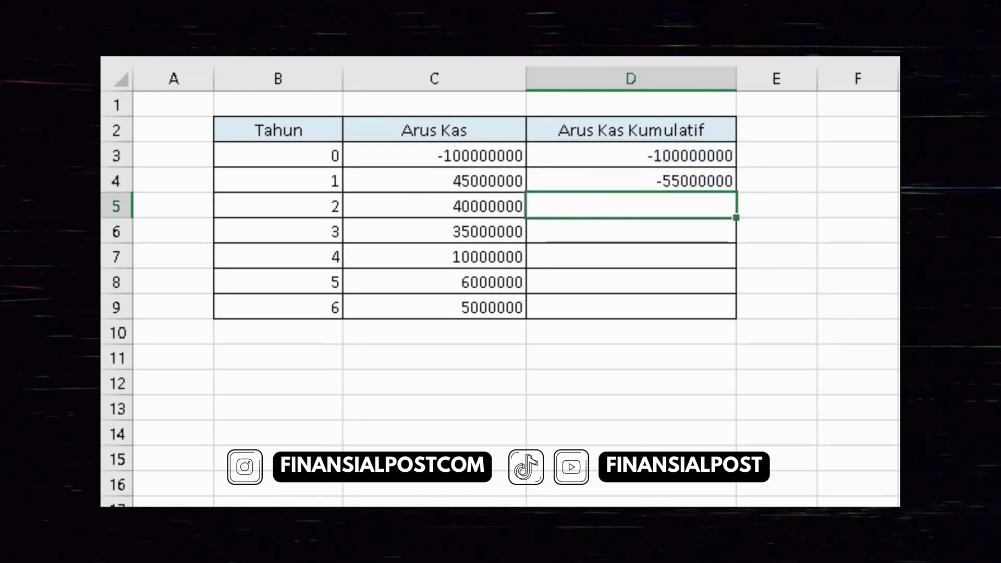
Step: Enter =D4+C5 in D5 and copy it down to the cumulative cells for years 3–6
text(=)
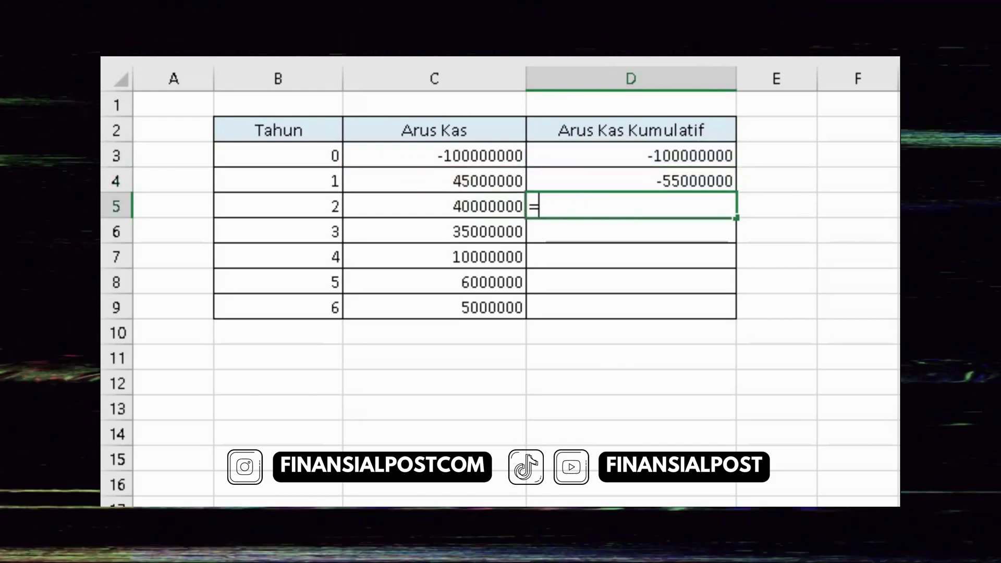
key(Up)
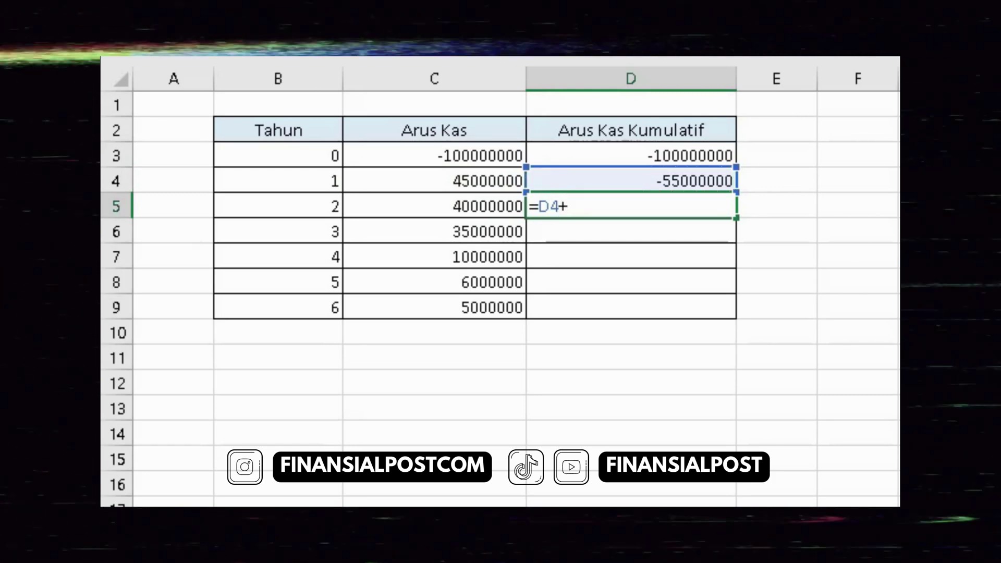
key(Left)
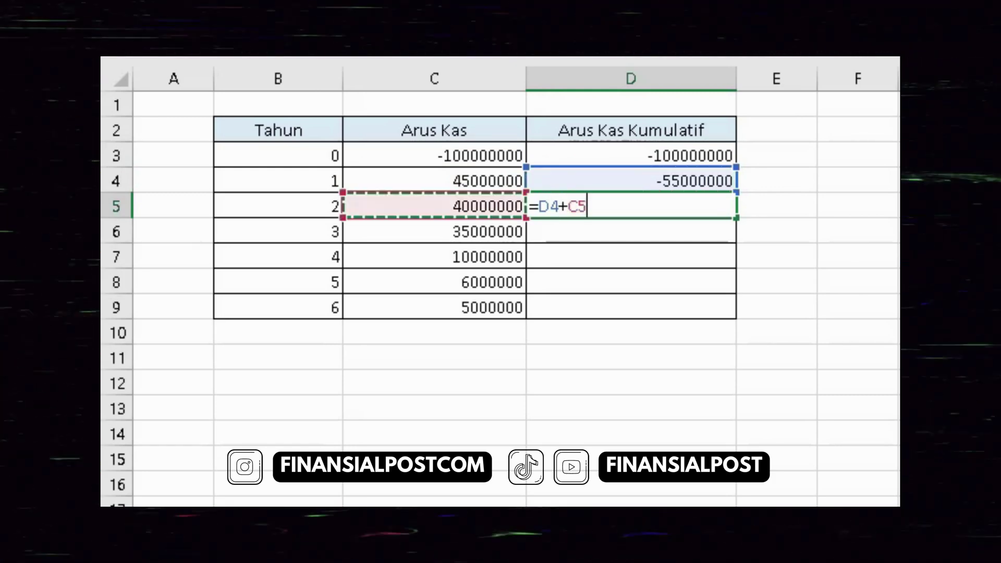
key(Return)
key(Up)
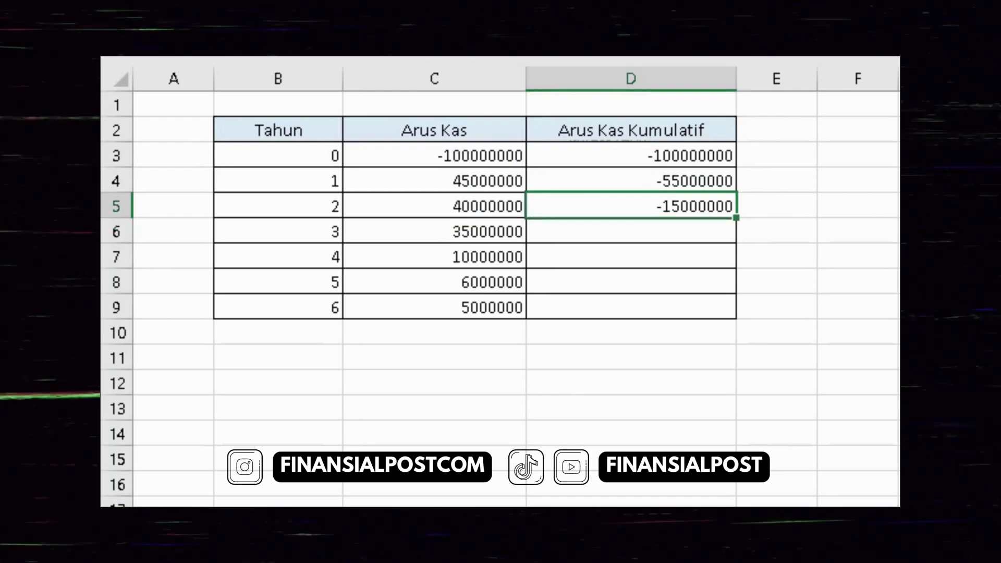
key(ctrl+c)
key(shift+Down)
key(shift+Down)
key(shift+Down)
key(shift+Down)
key(ctrl+v)
key(Escape)
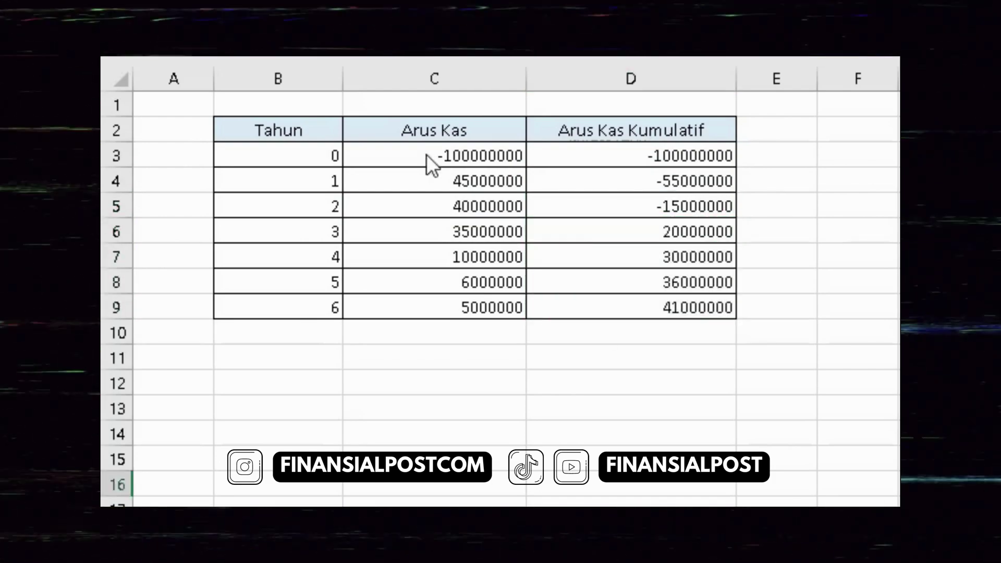
Step: Apply Comma Style to C3:D9 and centre the year numbers in B3:B9
drag(427, 156, 677, 307)
drag(278, 156, 278, 308)
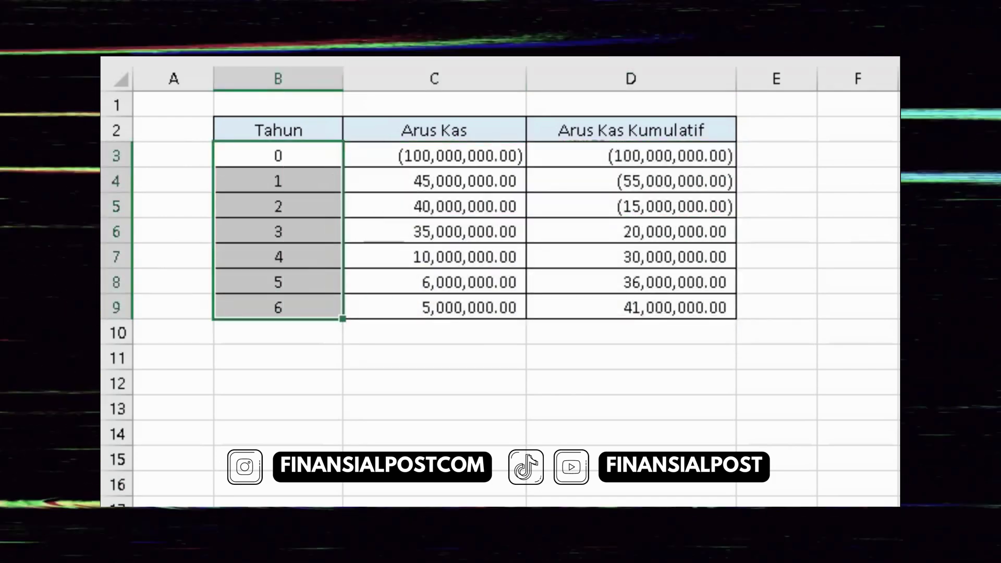
click(277, 358)
Step: Type the label 'Payback Period' in B11 and select that cell
text(Payback)
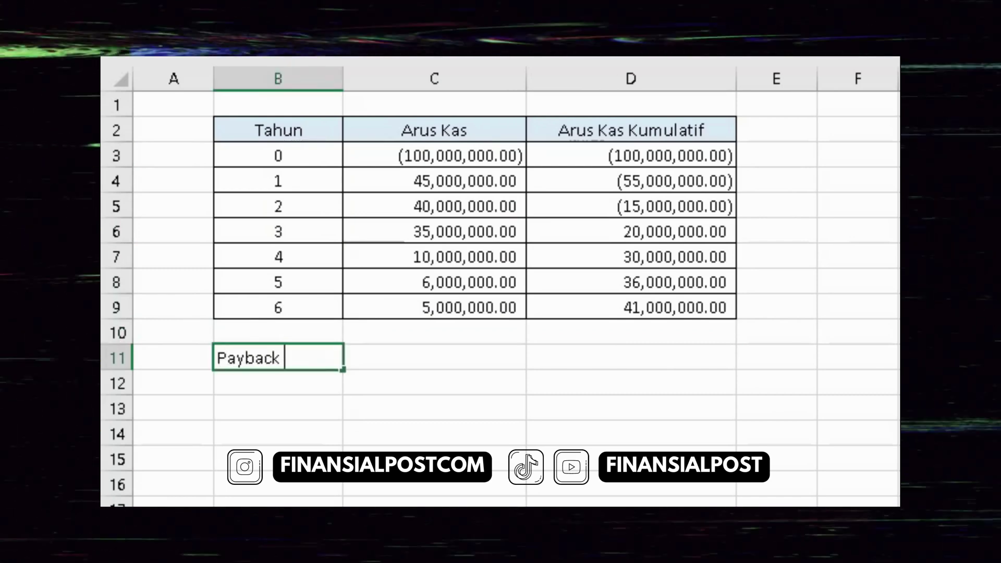
text( Period)
key(shift+Right)
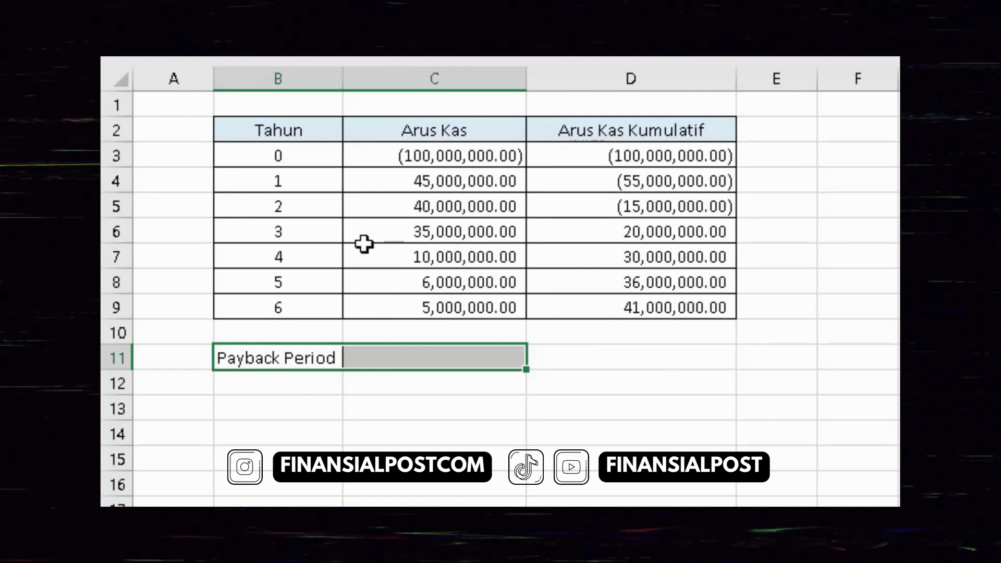
key(shift+Left)
Step: Select C11, where the payback period result will go
click(427, 345)
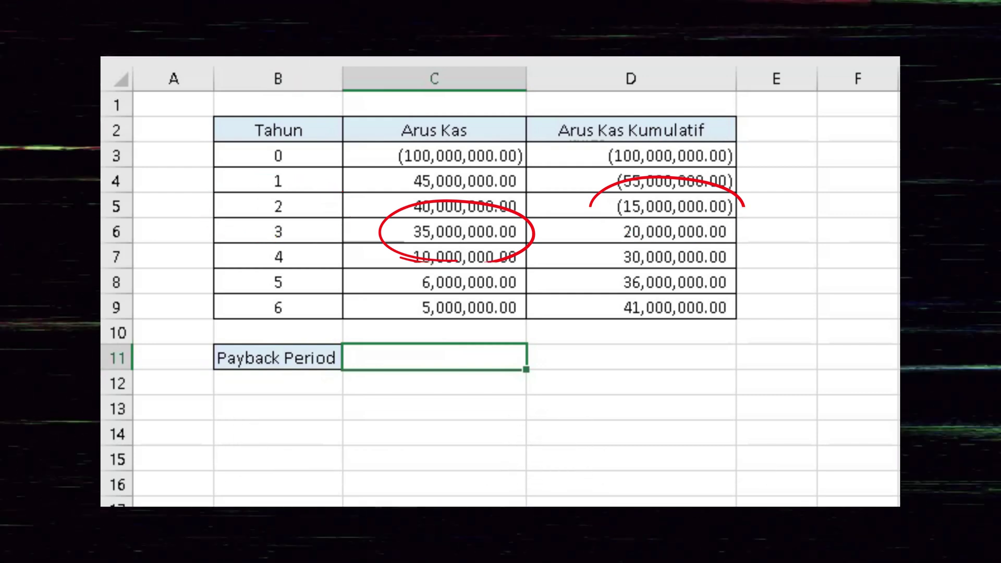
Step: Enter =B5+(-D5/C6) in C11, giving a payback period of 2.43
text(=)
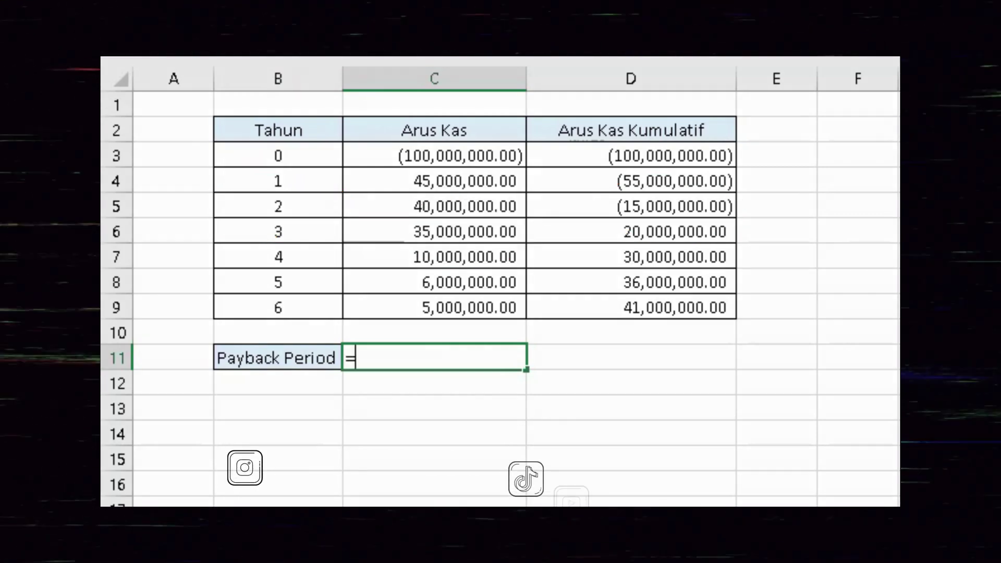
key(Up)
key(Up)
key(Up)
key(Up)
key(Up)
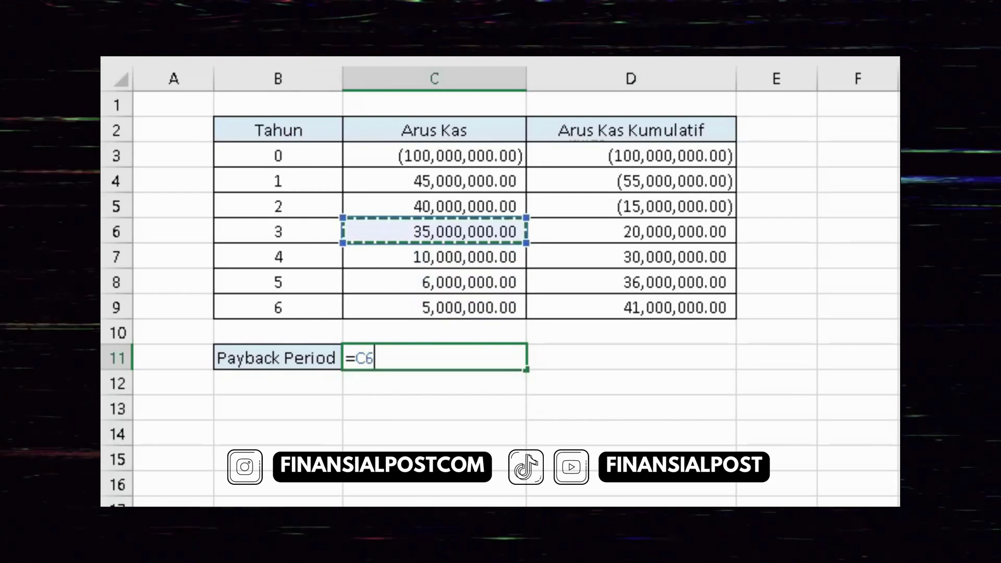
key(Up)
key(Left)
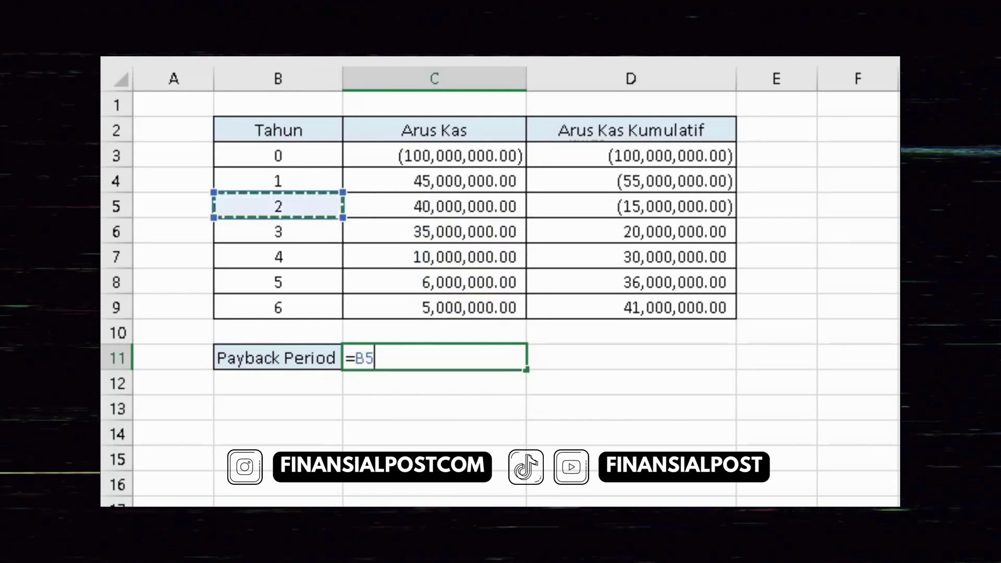
text(+()
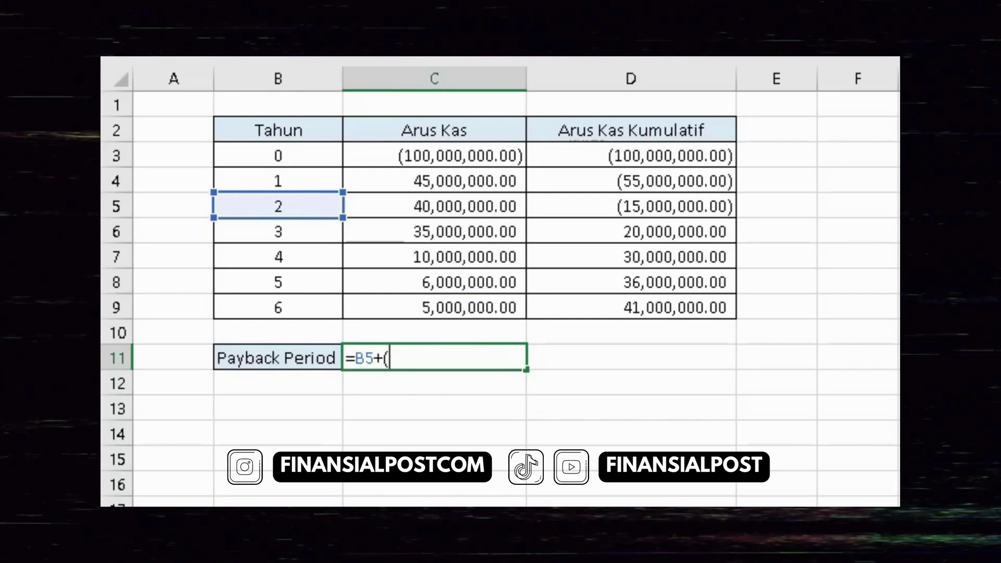
key(Right)
key(Up)
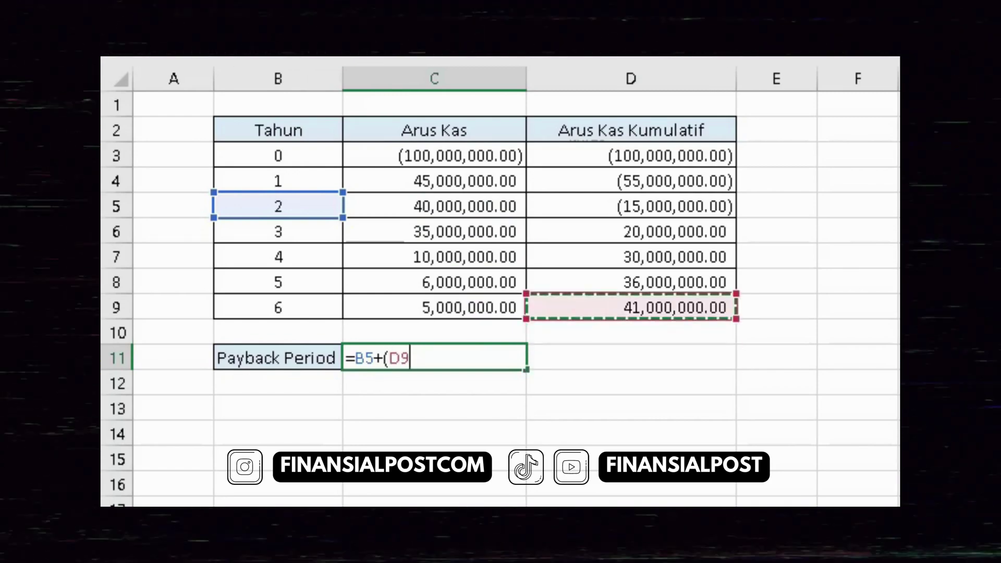
key(Up)
key(Up)
key(Up)
key(Up)
key(F2)
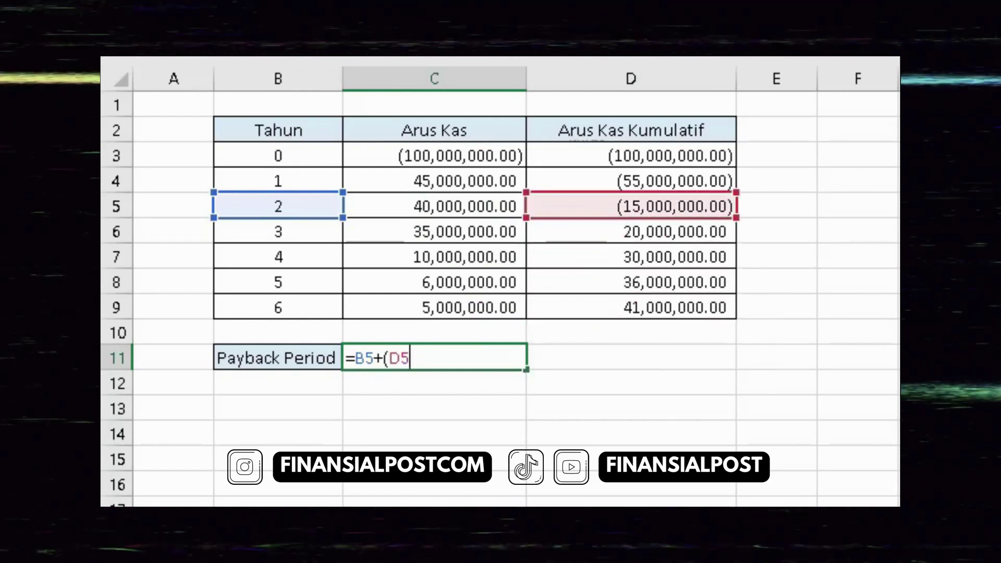
click(388, 358)
text(-D5)
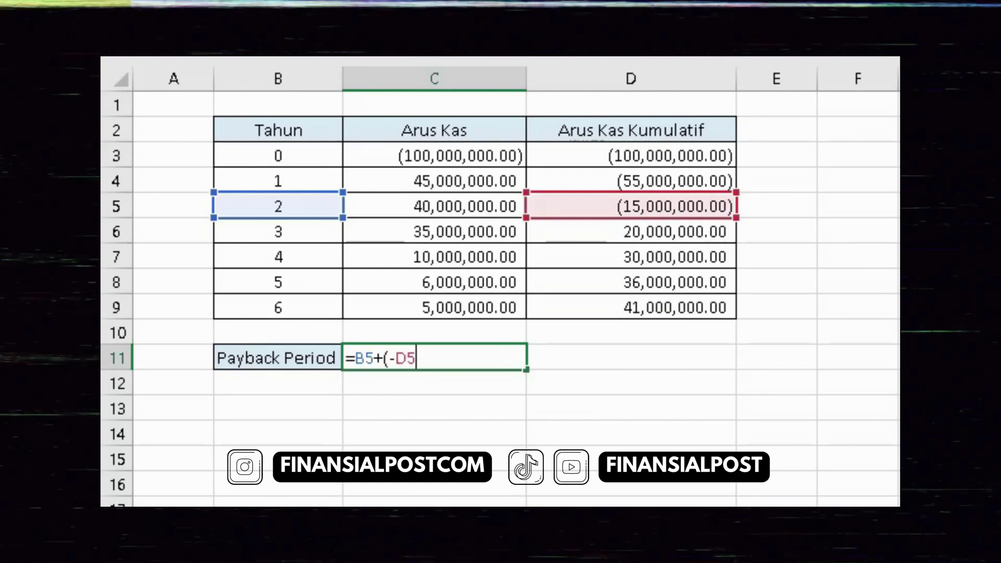
text(/)
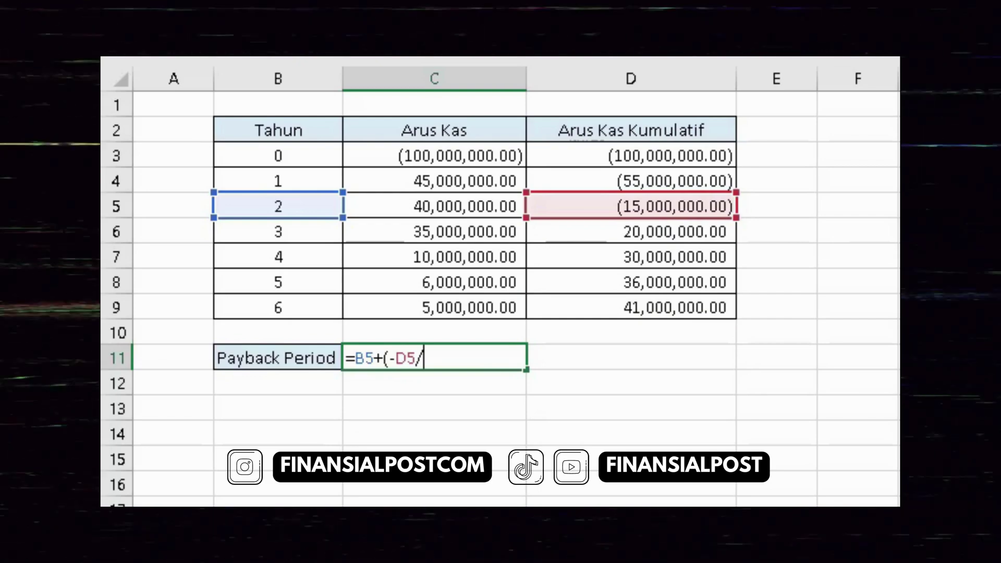
click(477, 233)
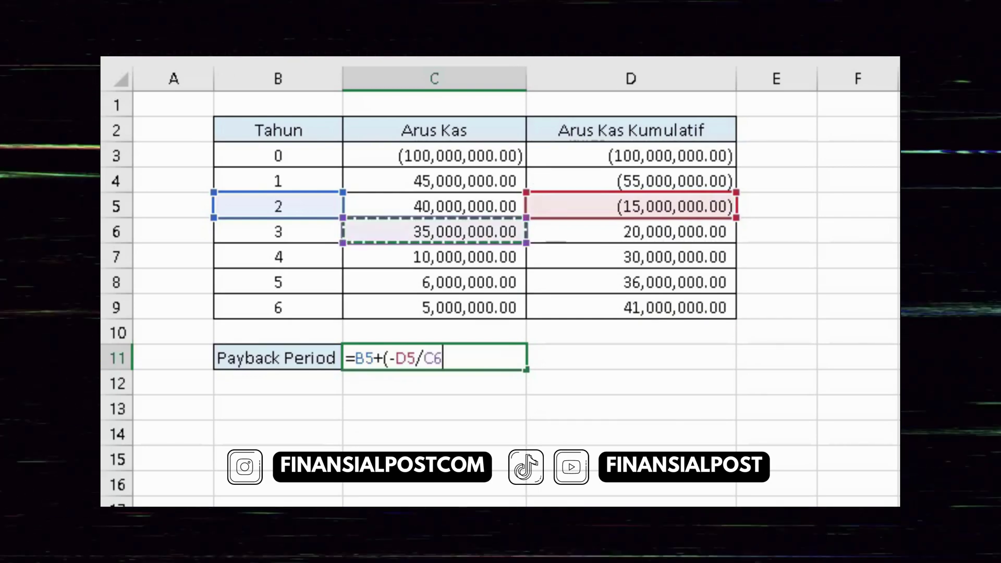
text())
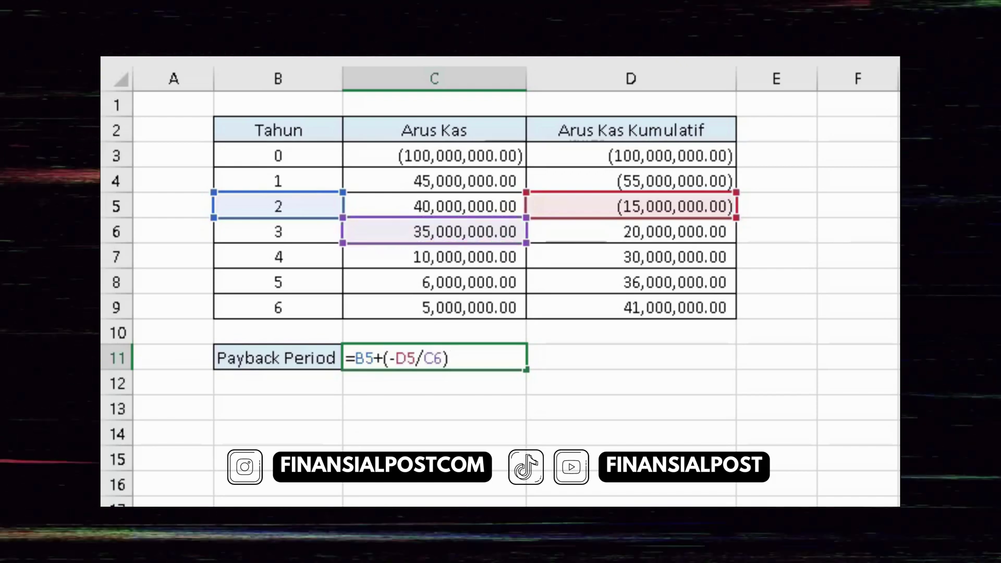
key(Return)
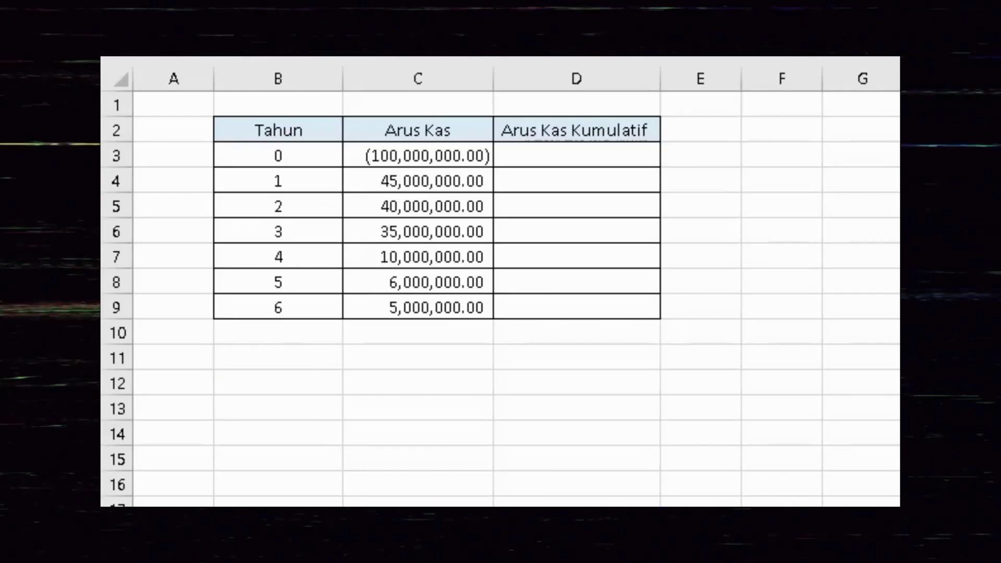
Step: Insert column D headed 'Arus Kas yang Didiskon' before Arus Kas Kumulatif and autofit its width
click(575, 77)
right_click(577, 77)
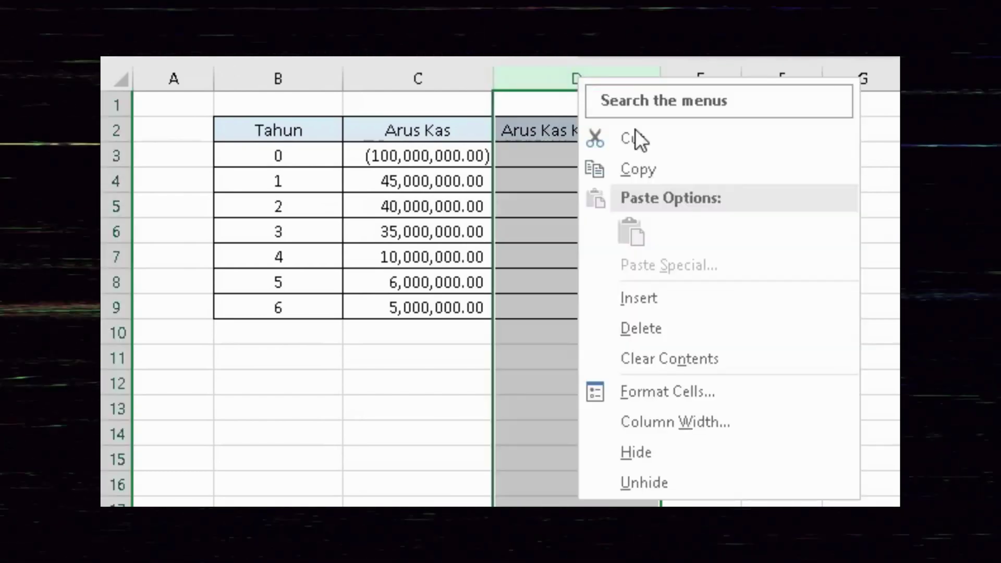
click(739, 306)
click(580, 131)
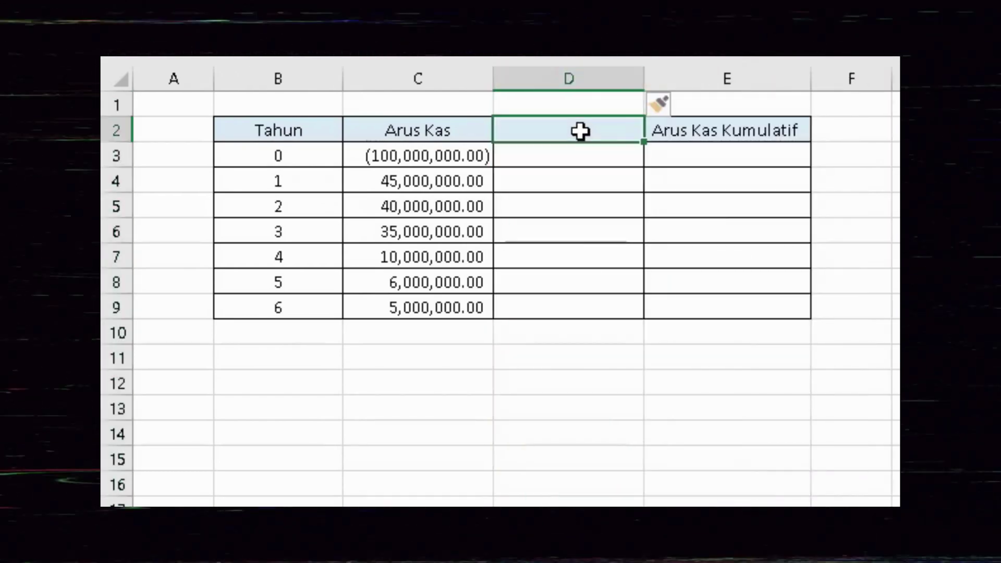
text(Arus Kas)
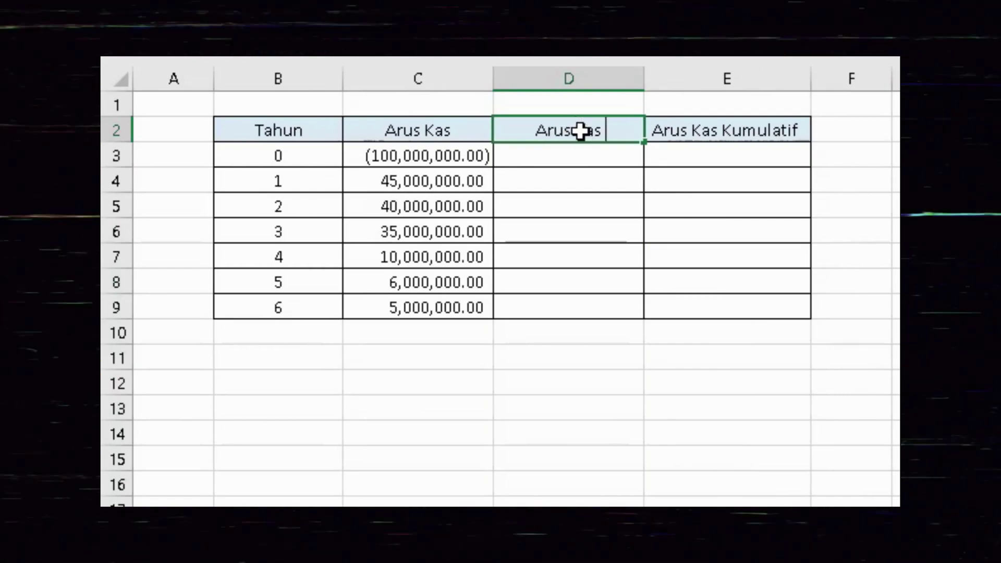
text( yang Didi)
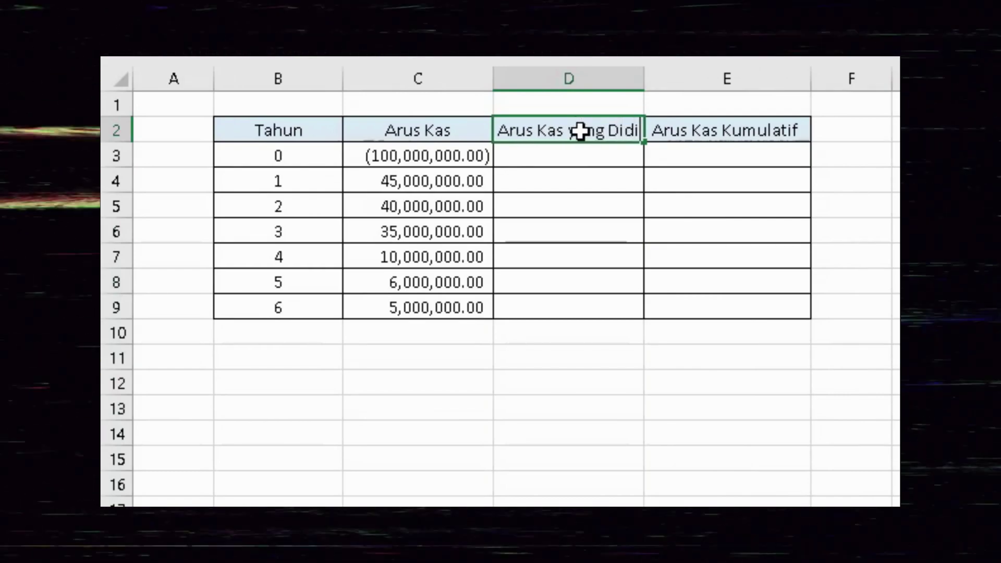
text(skon)
key(Return)
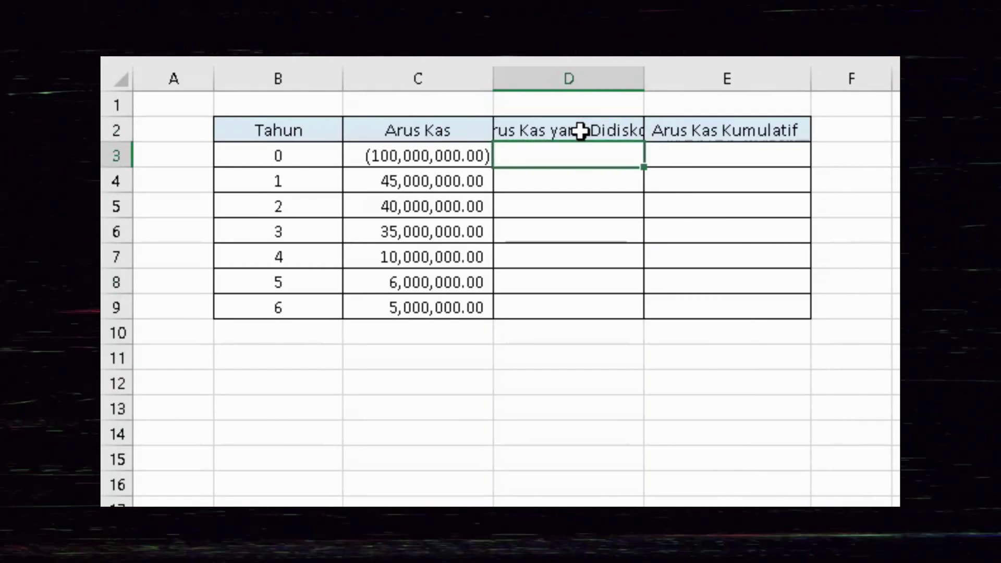
double_click(643, 80)
click(318, 346)
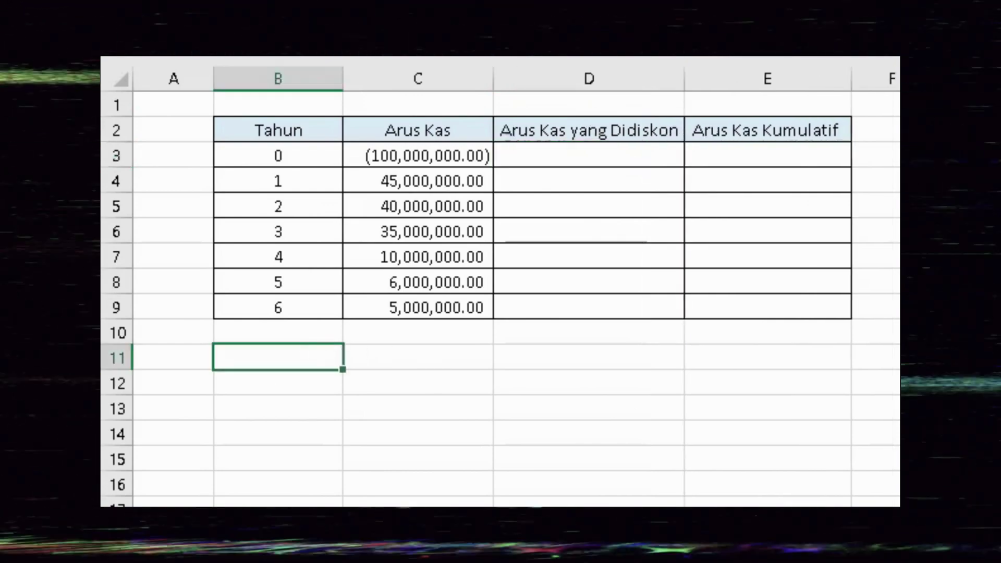
Step: Enter WACC in B11 and 10% in C11, and shade the WACC label light blue
text(WACC)
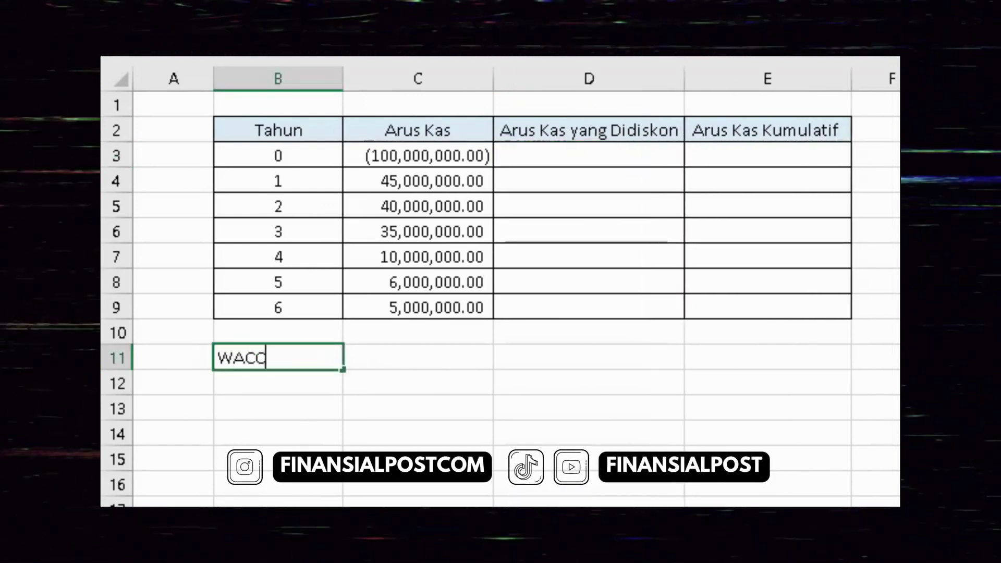
key(Tab)
text(10)
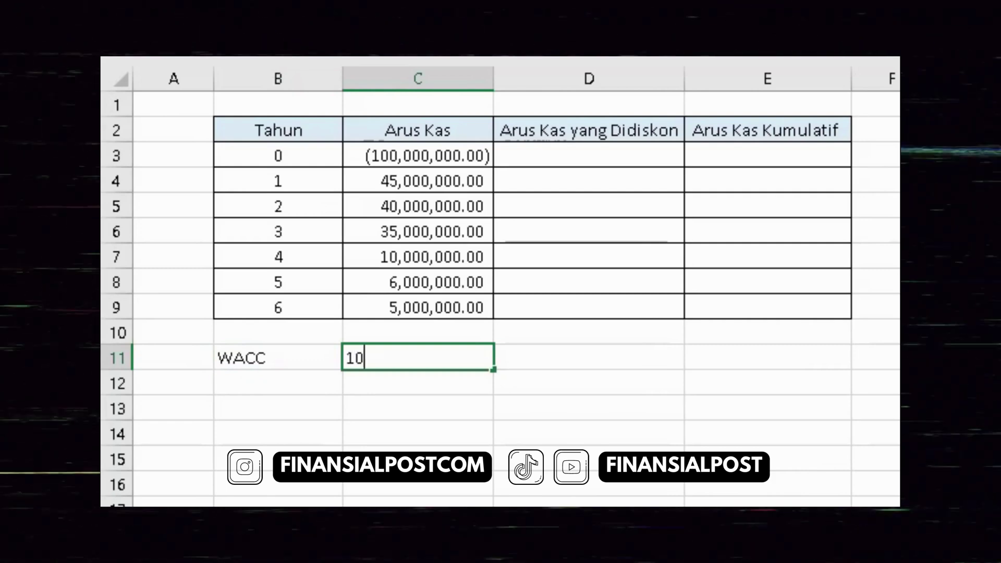
key(shift+Tab)
key(shift+Right)
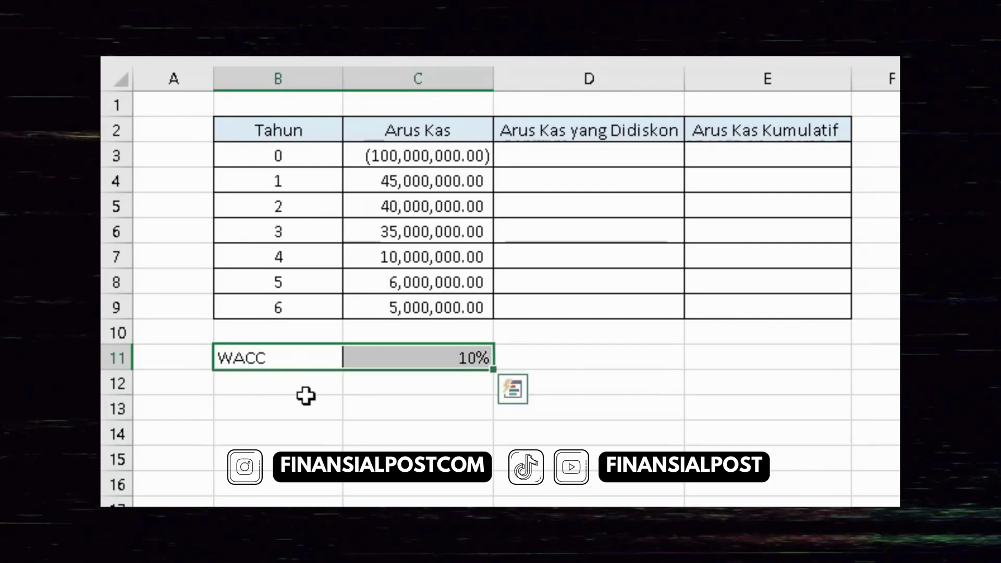
key(shift+Left)
key(alt+h)
key(h)
key(Return)
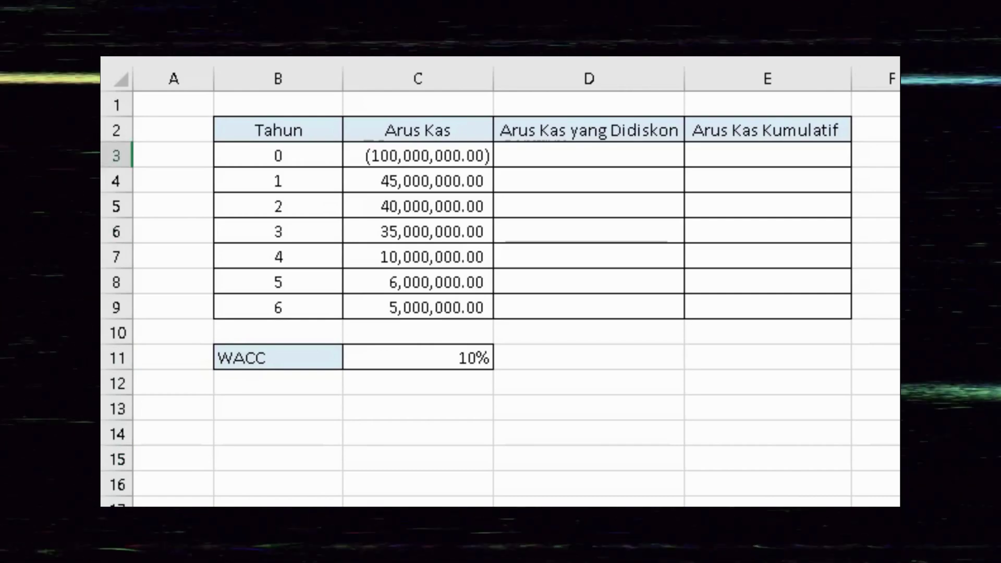
Step: Set D3 and E3 to =C3 so year 0 shows the (100,000,000.00) outlay in both
click(588, 155)
text(=C3)
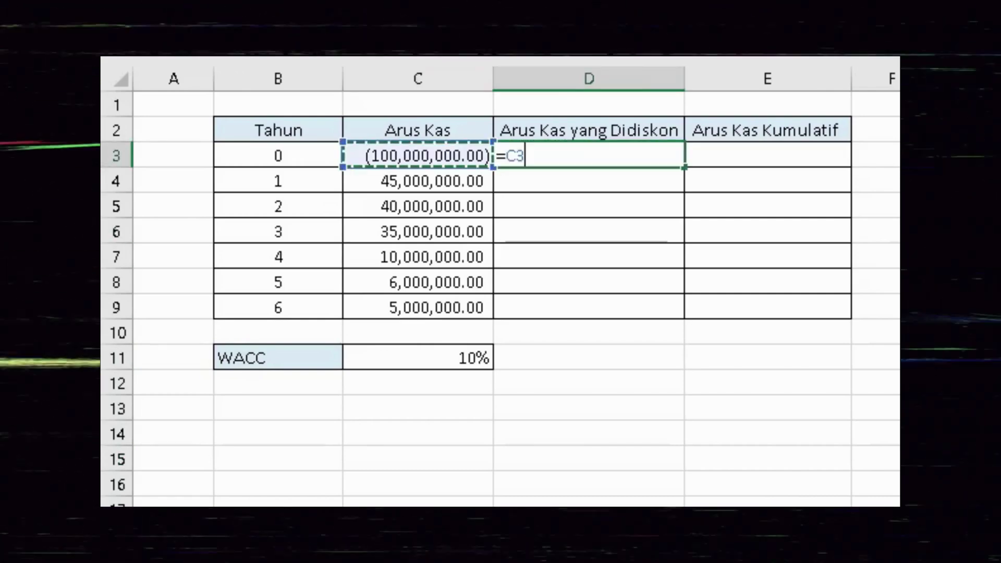
key(Return)
click(767, 155)
text(=)
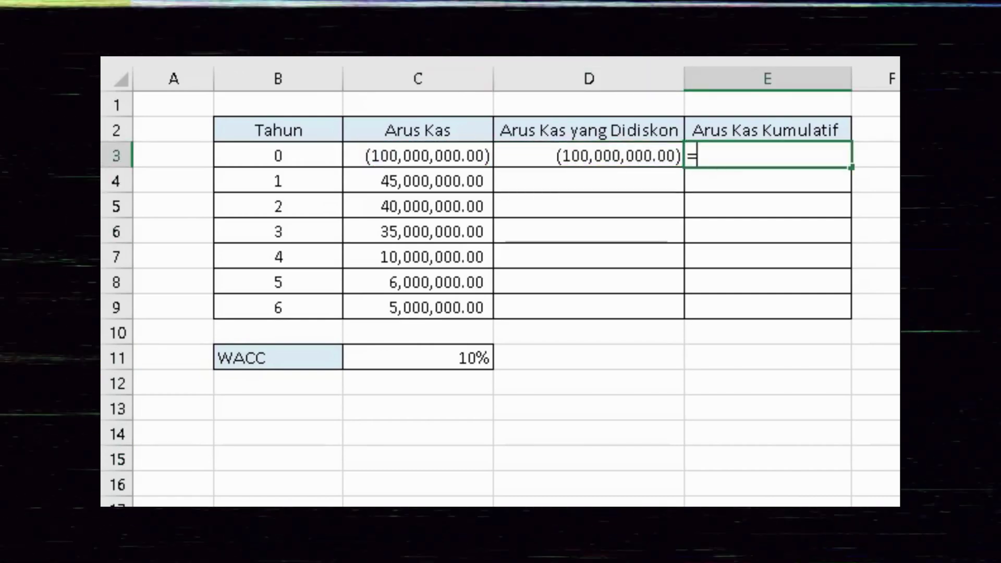
text(C3)
key(Return)
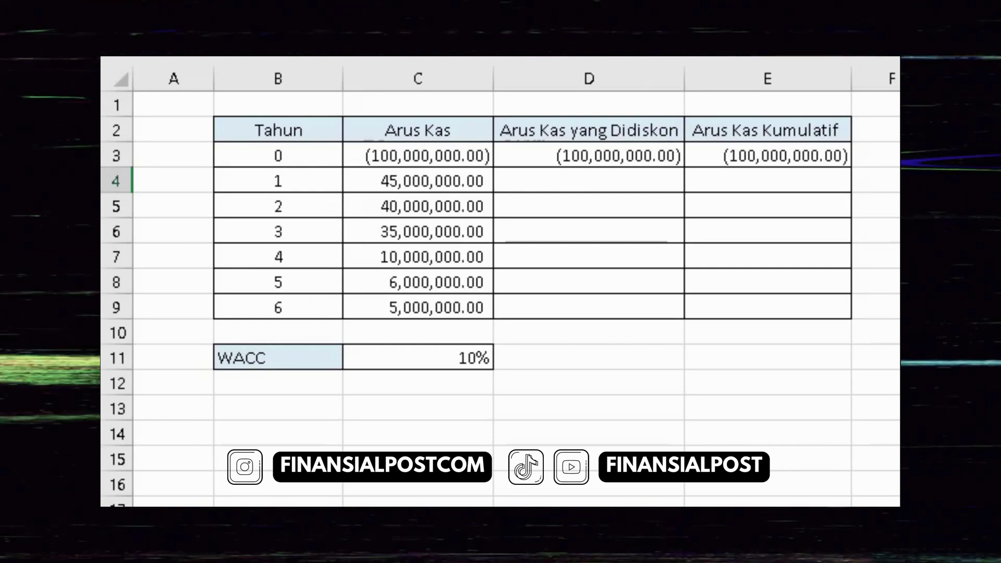
Step: Enter =PV(C11,B4,,-C4,0) in D4 to discount year 1's cash flow at 10%
click(588, 180)
text(=PV)
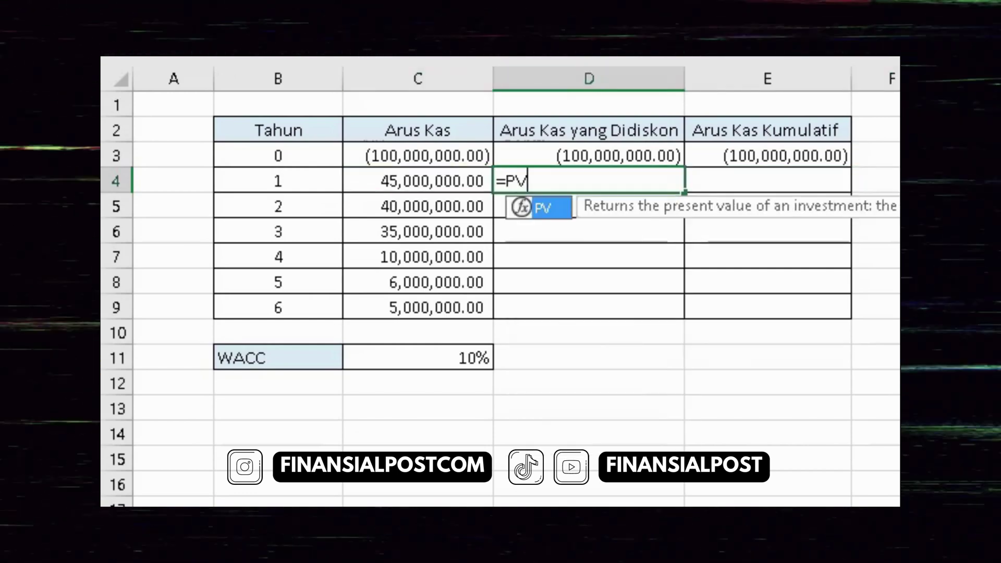
text(()
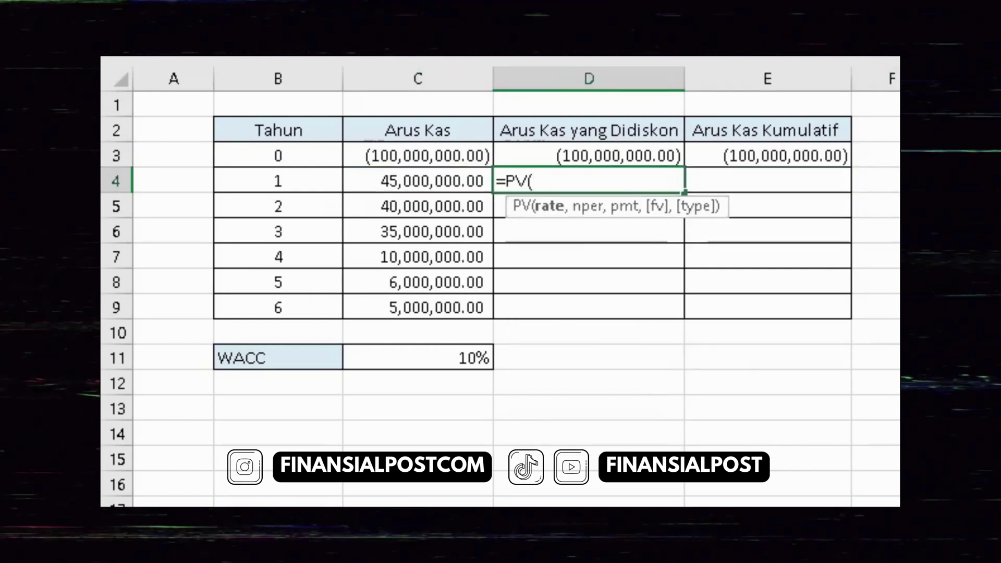
key(Left)
key(Down)
key(Down)
key(Down)
key(Down)
key(Down)
key(Down)
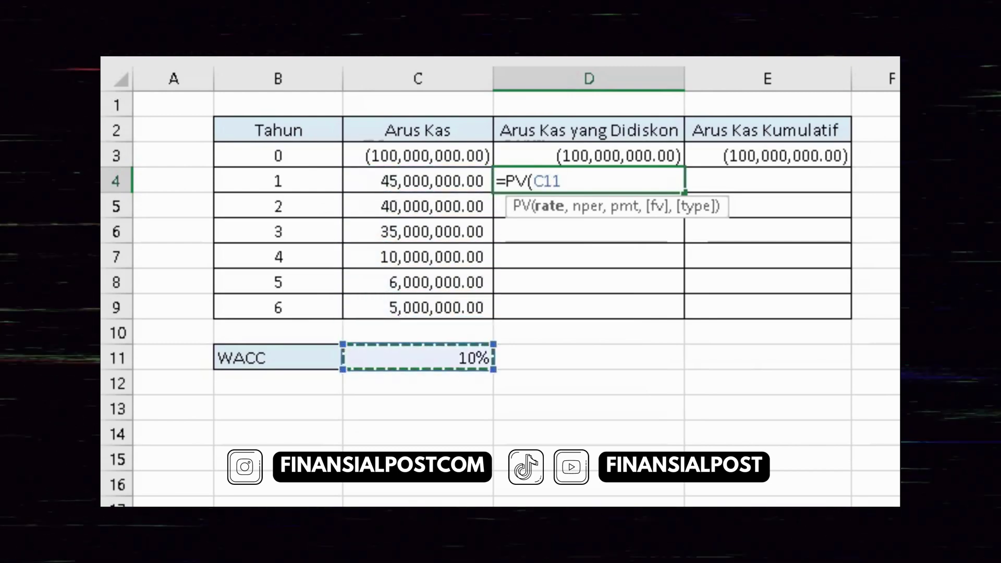
text(,)
key(Left)
key(Left)
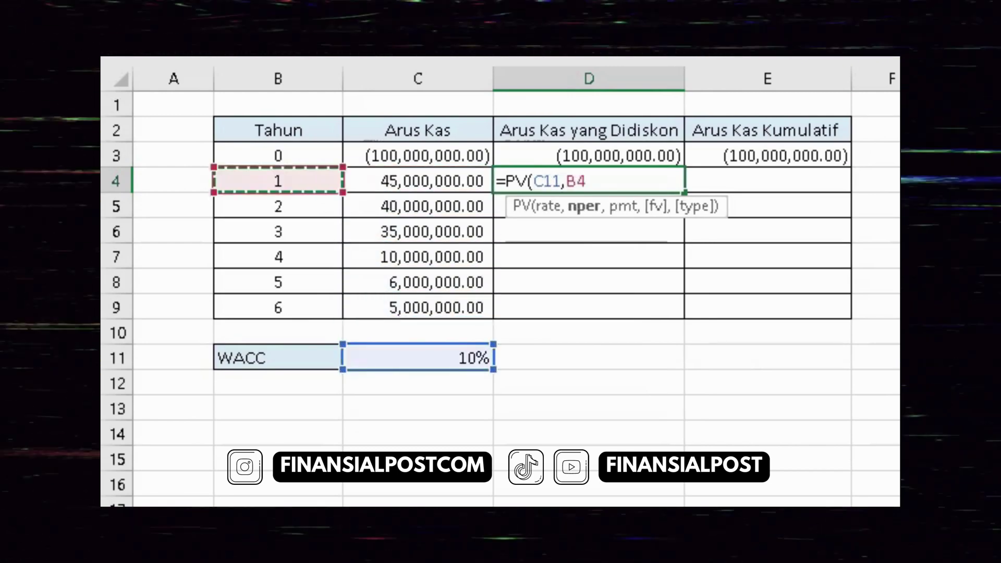
text(,,)
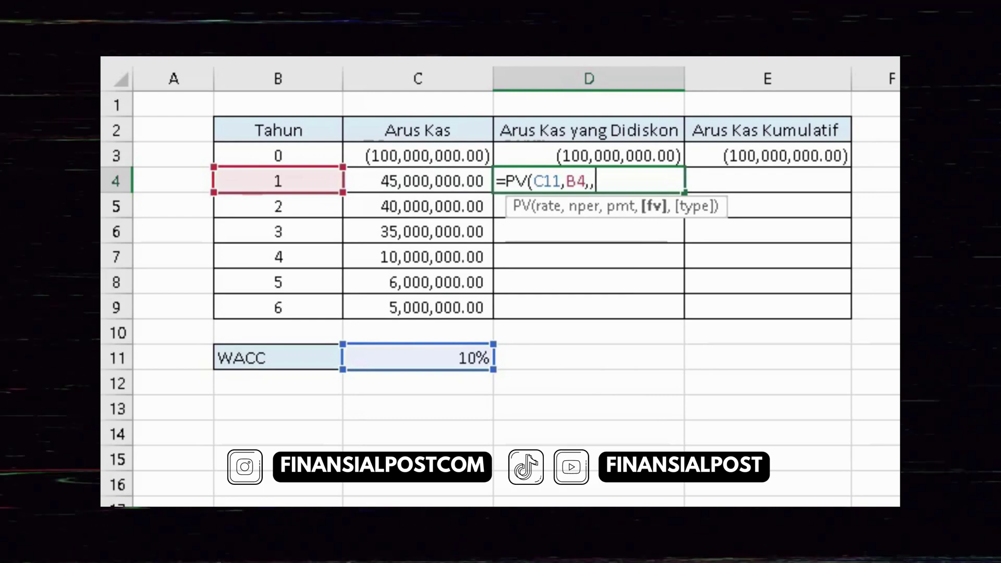
key(Left)
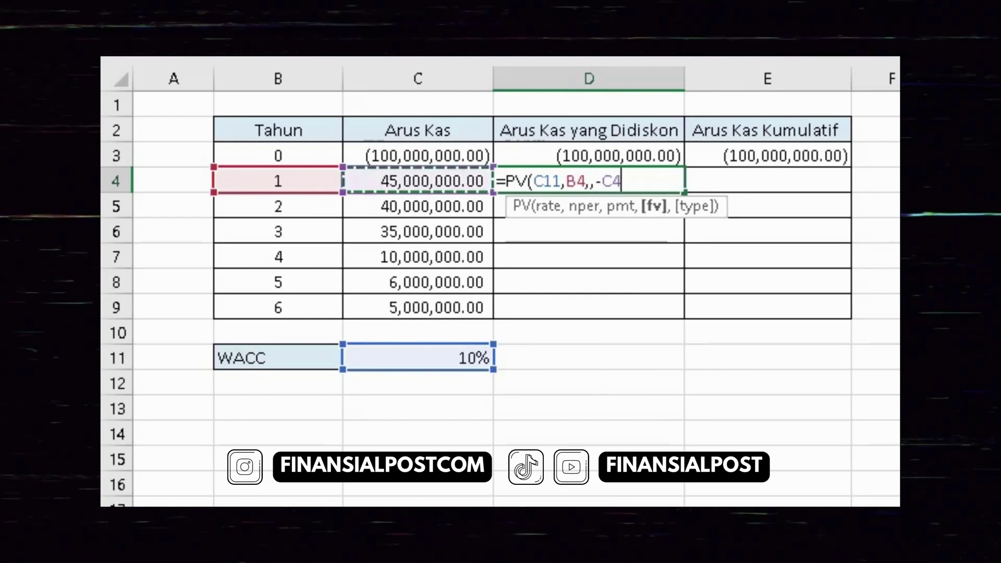
text(,0)
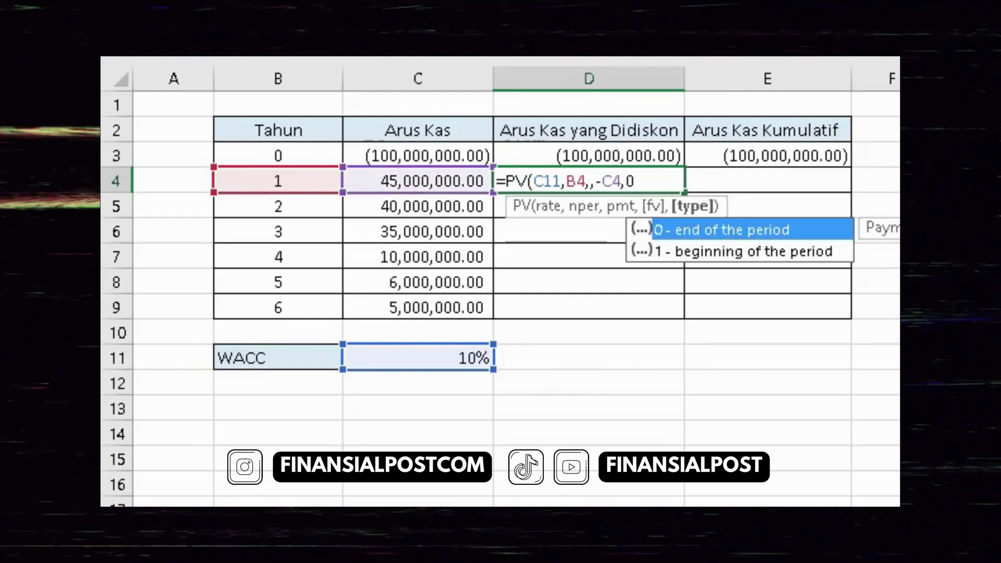
text())
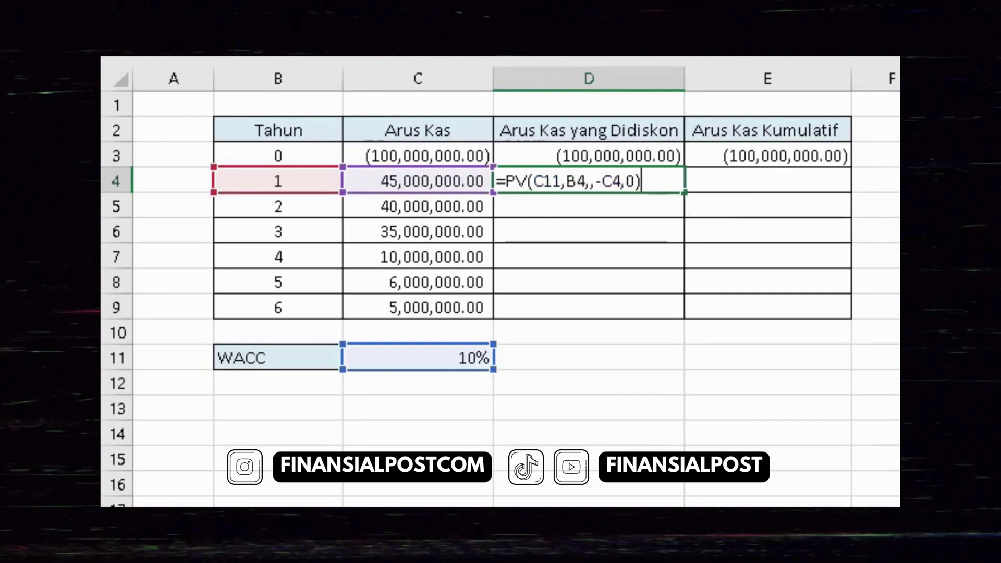
key(Return)
Step: Copy C4's number format onto D4 so it shows 40,909,090.91
click(589, 180)
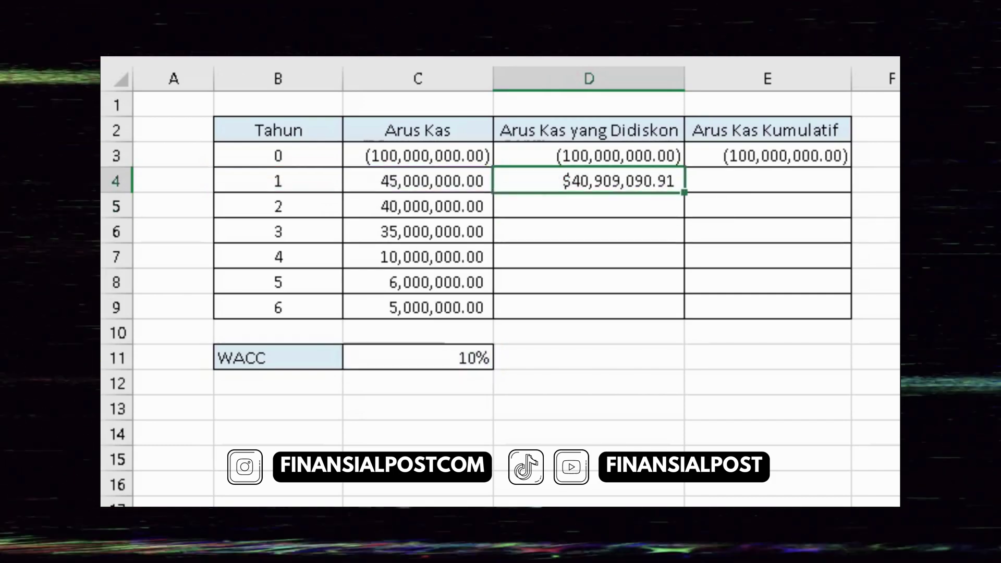
click(417, 180)
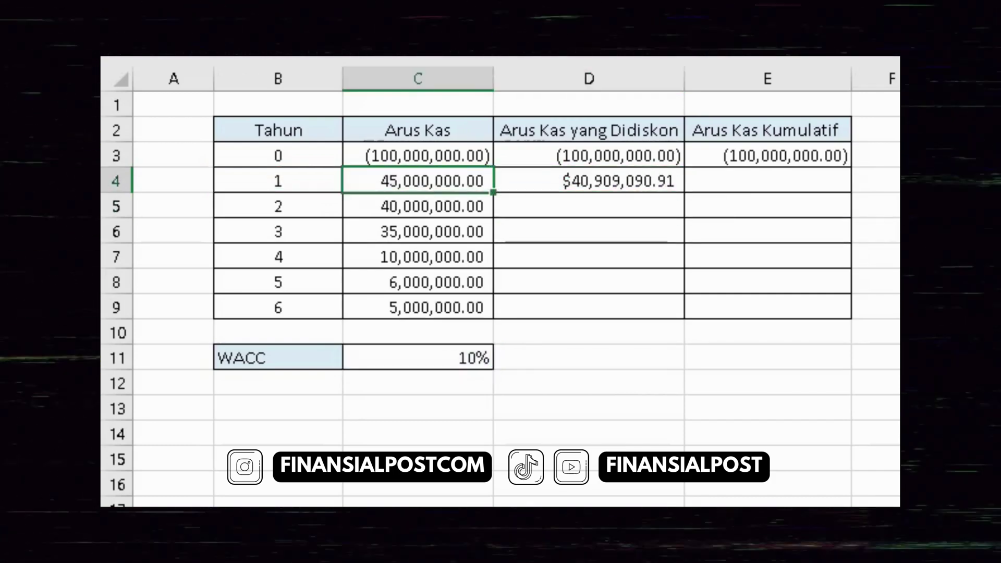
click(589, 180)
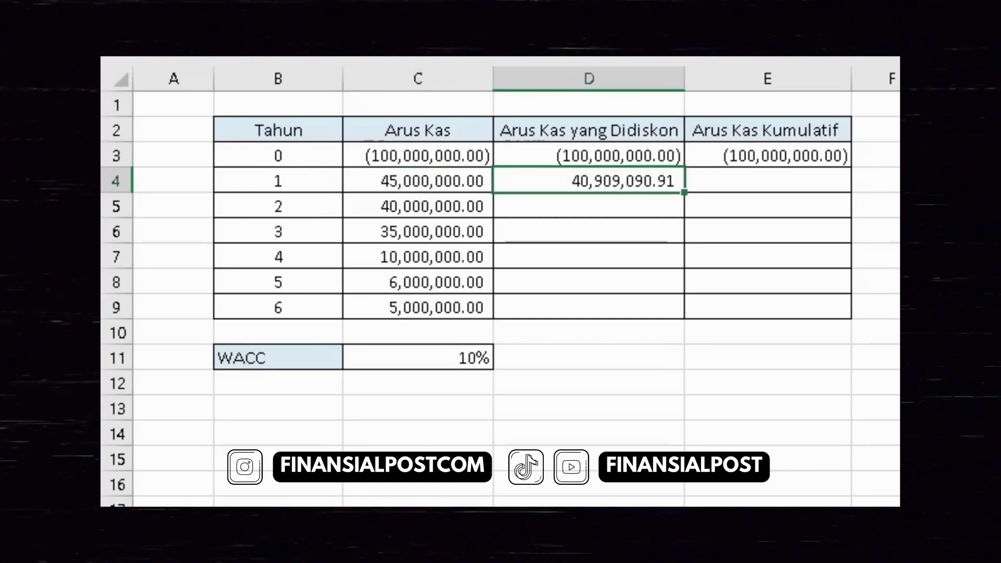
click(767, 181)
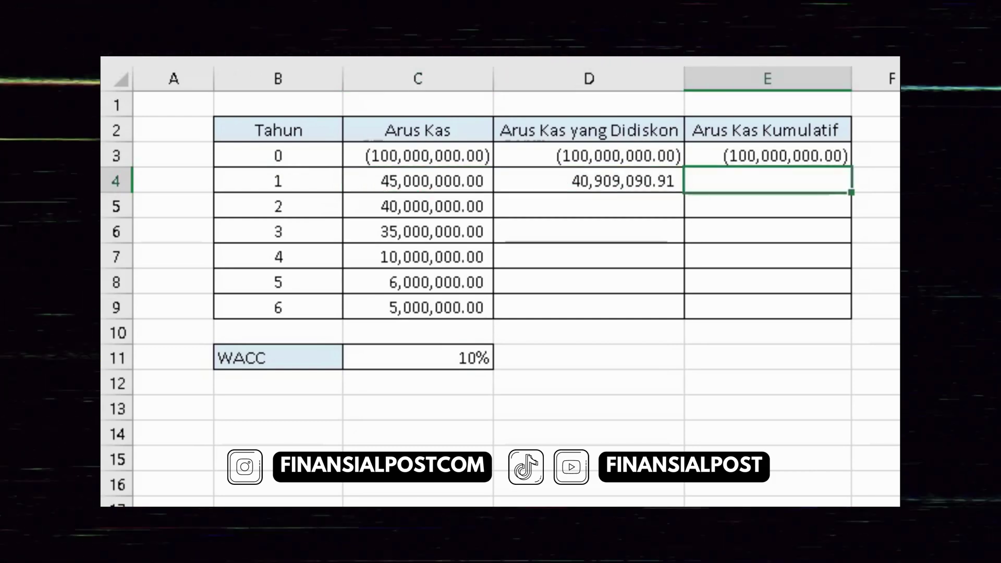
Step: Enter =E3+D4 in E4 so the year-1 cumulative total reads (59,090,909.09)
text(=)
click(767, 155)
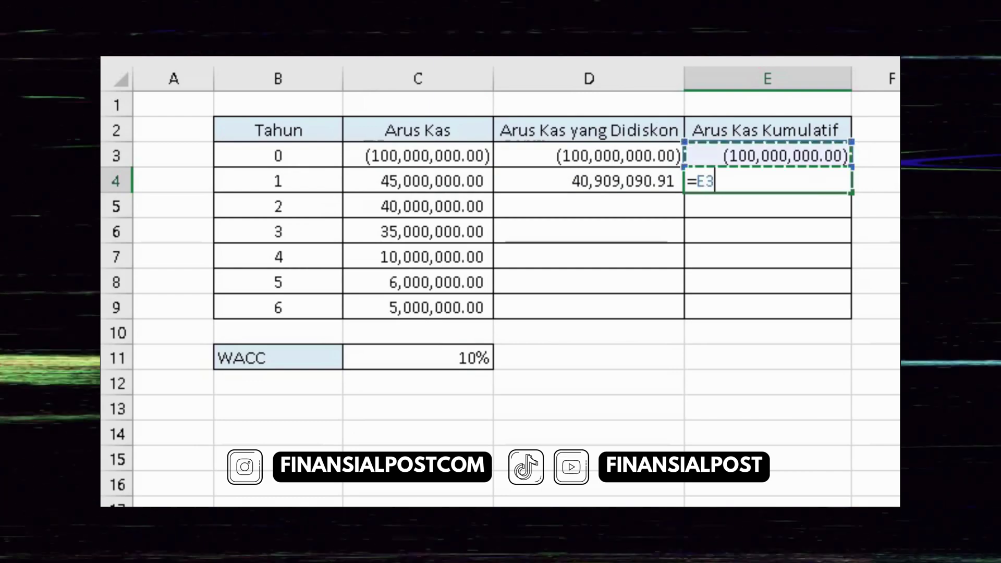
click(589, 180)
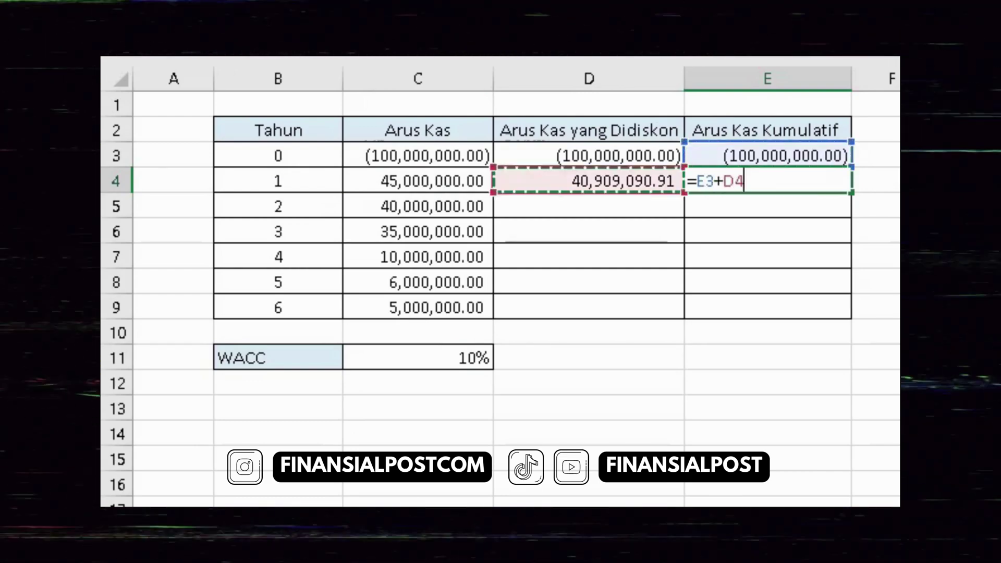
key(Return)
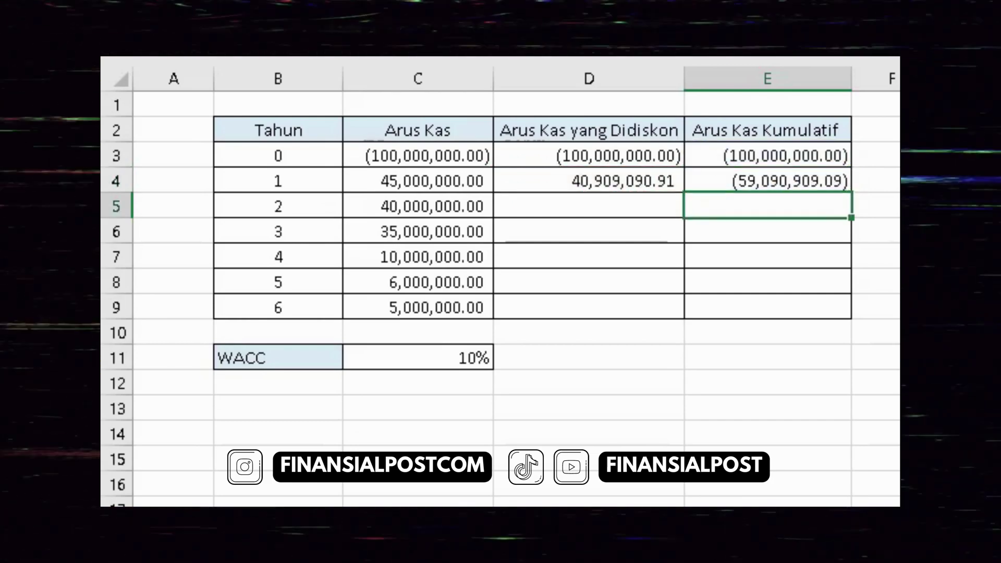
click(588, 206)
text(=)
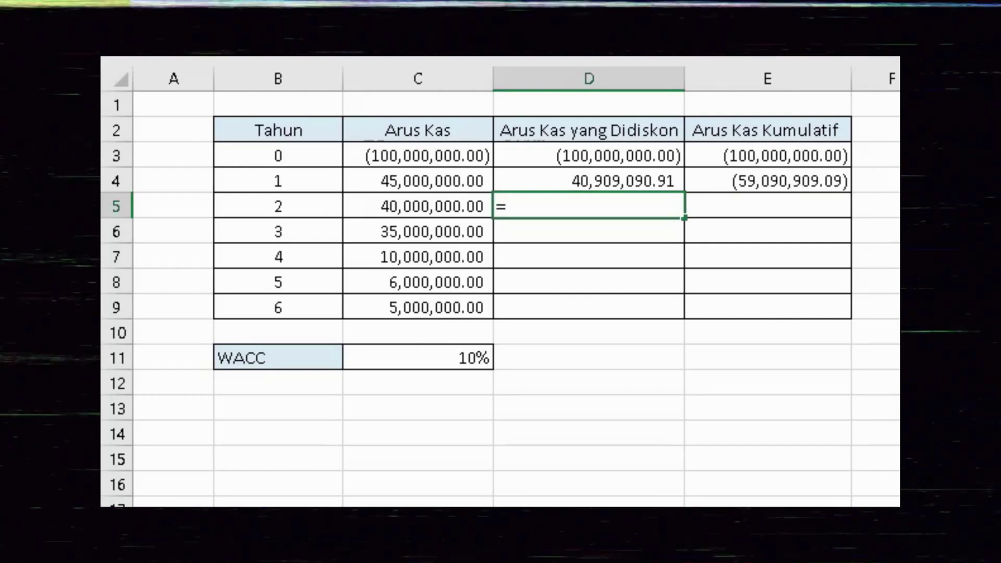
Step: Discount the year-2 cash flow in D5 with PV using B5, C5 and absolute $C$11, giving 33,057,851.24
text(pv)
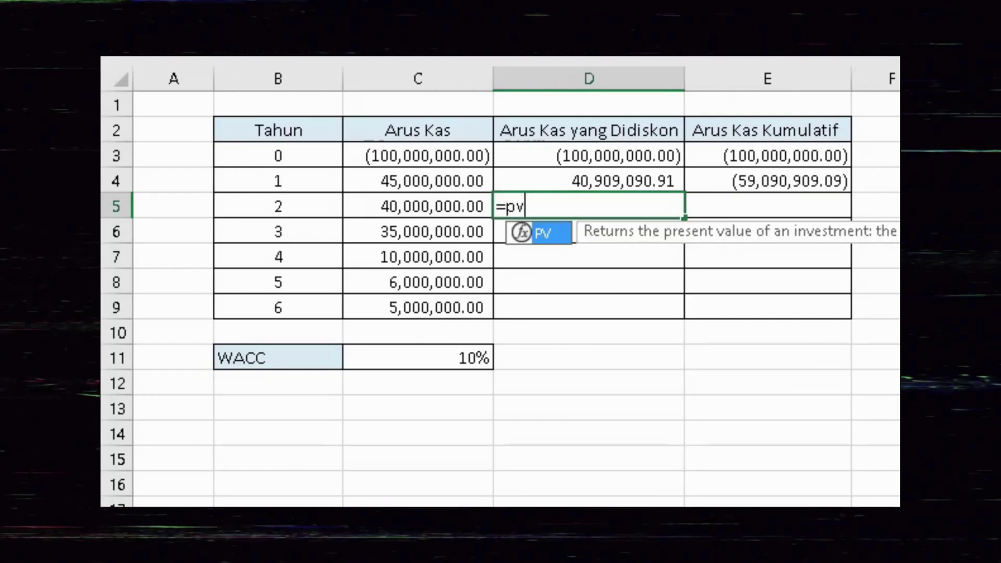
key(BackSpace)
key(BackSpace)
text(PV)
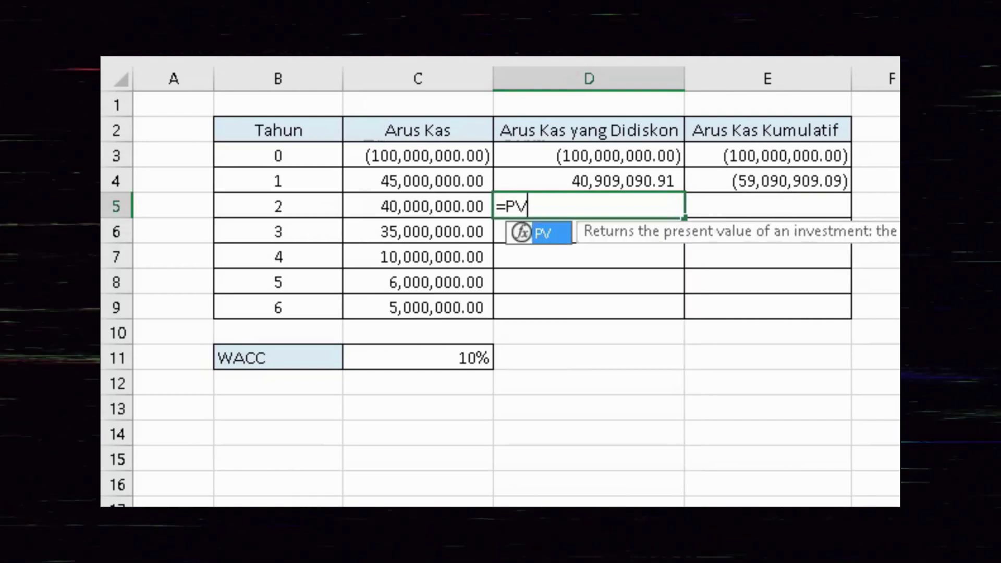
text(()
key(Left)
key(Down)
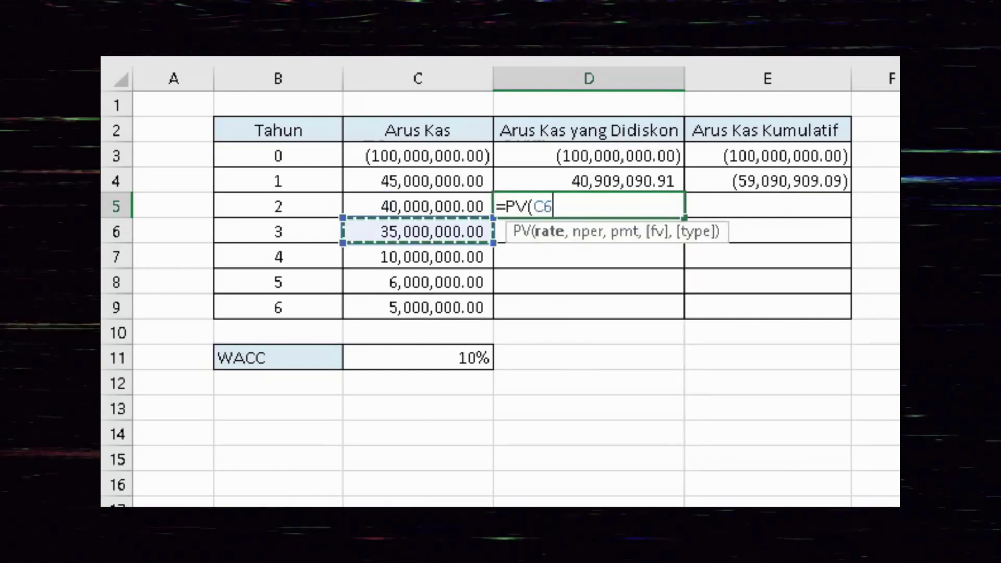
key(Down)
key(Down)
key(Down)
key(Down)
text(,)
key(Left)
key(Left)
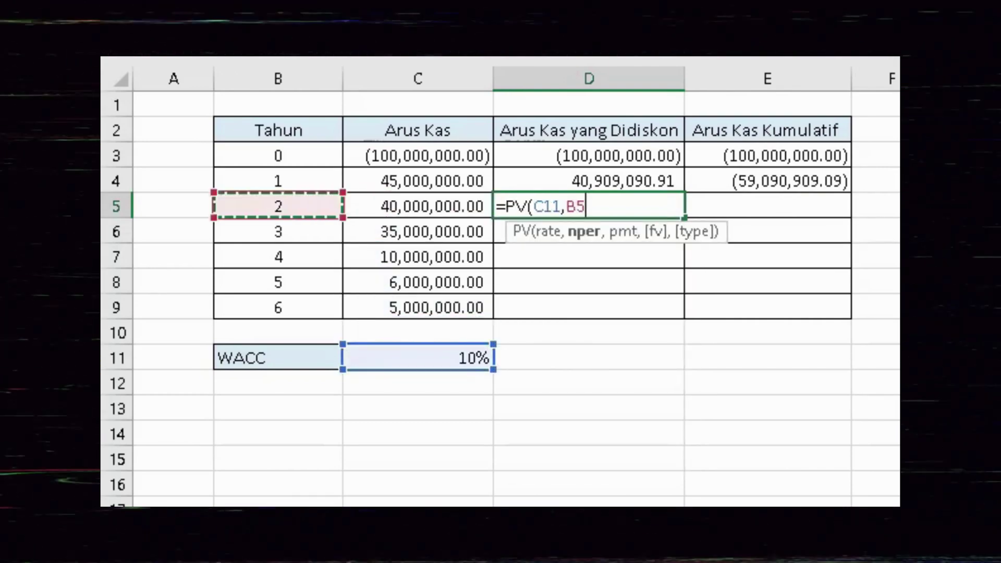
text(,,-)
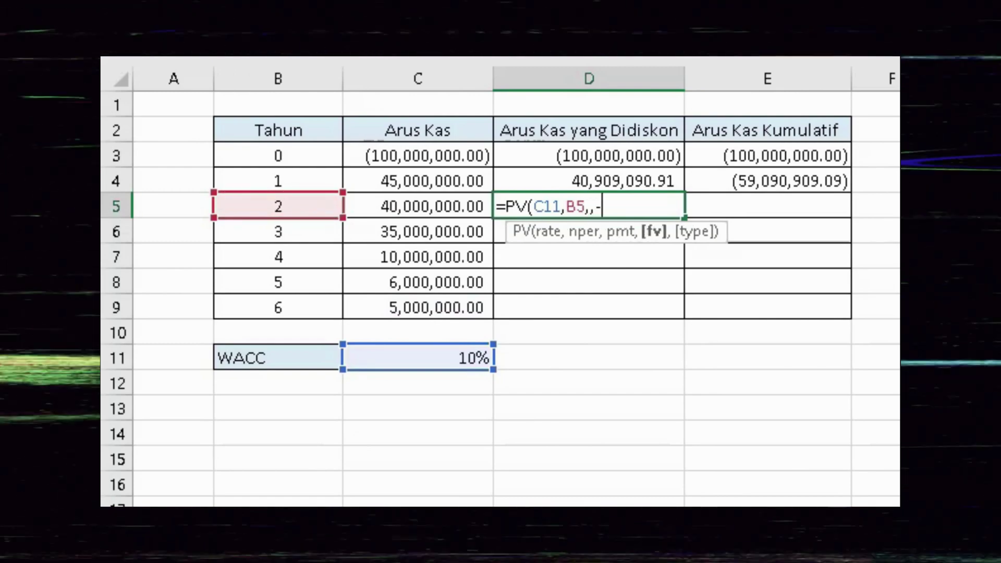
key(Left)
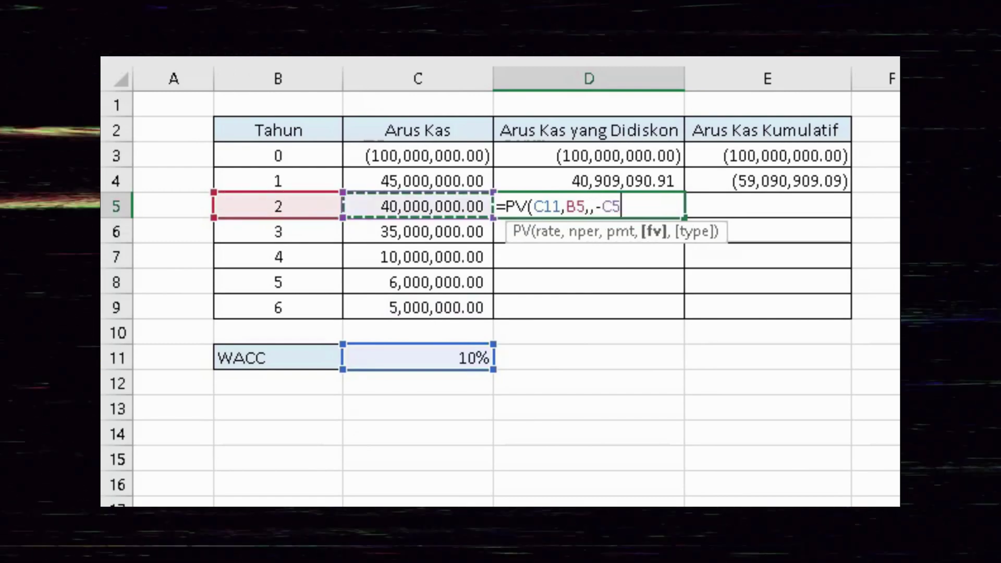
text(,0)
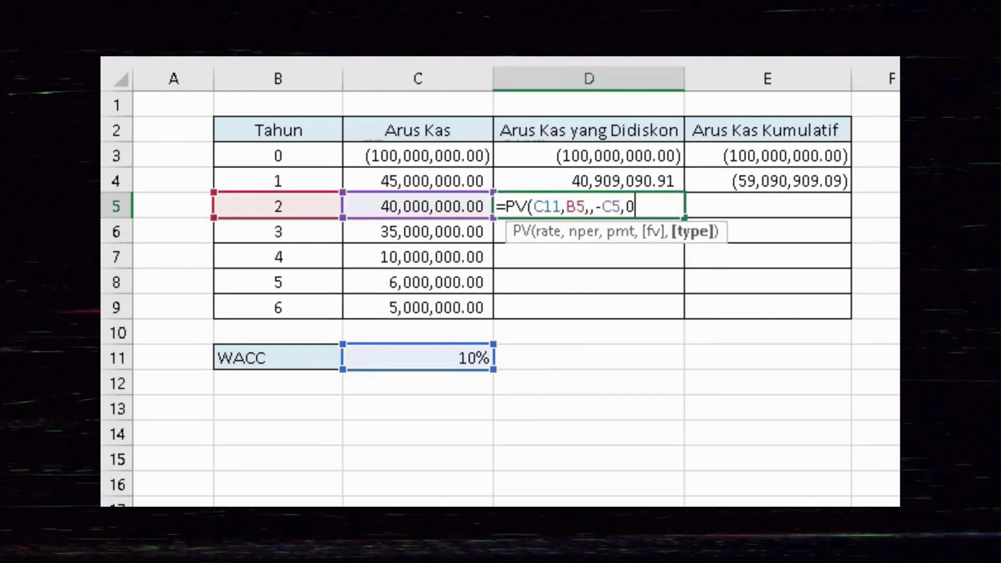
text())
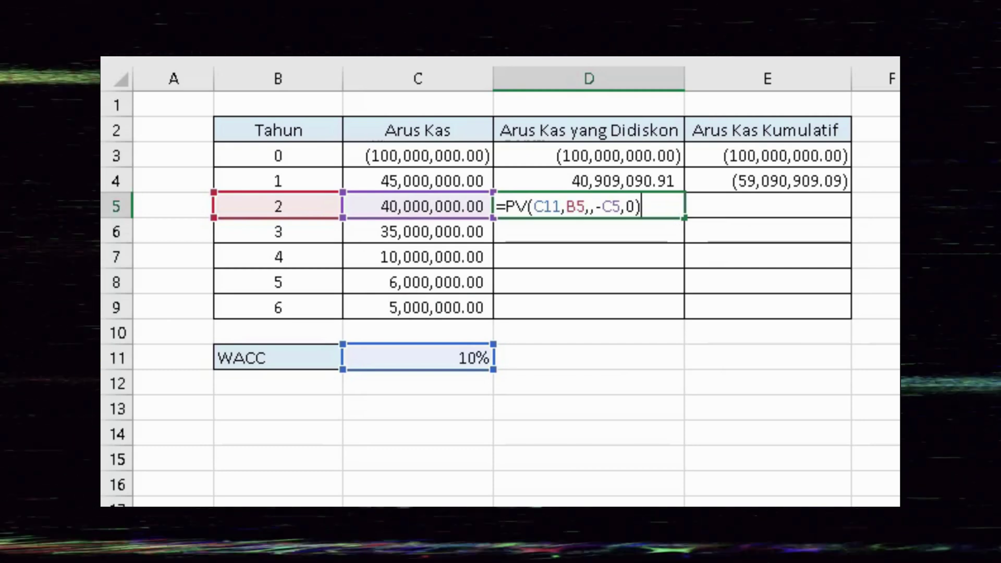
key(Left)
key(Left)
key(Left)
key(Left)
key(Left)
key(Left)
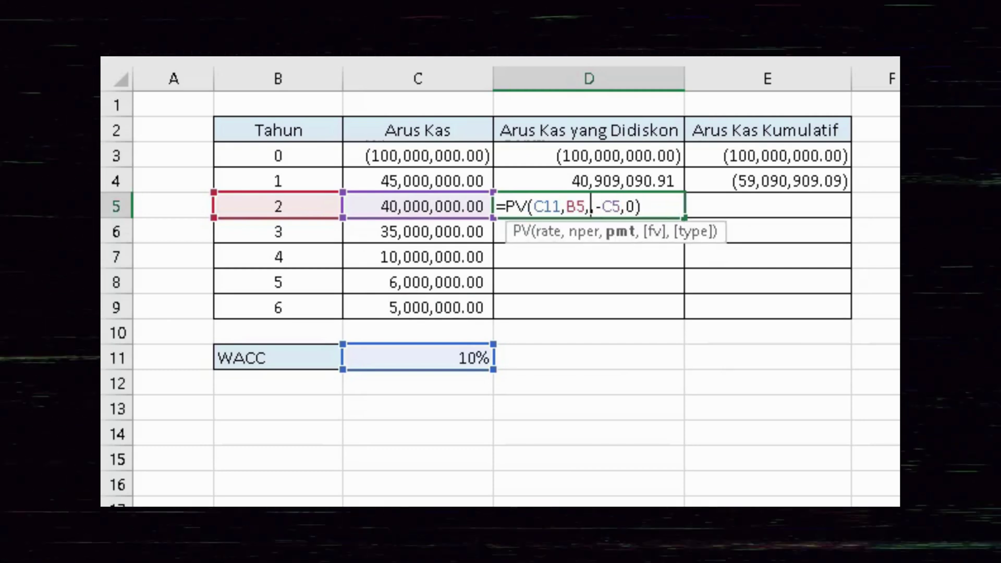
key(Left)
key(Left)
key(Left)
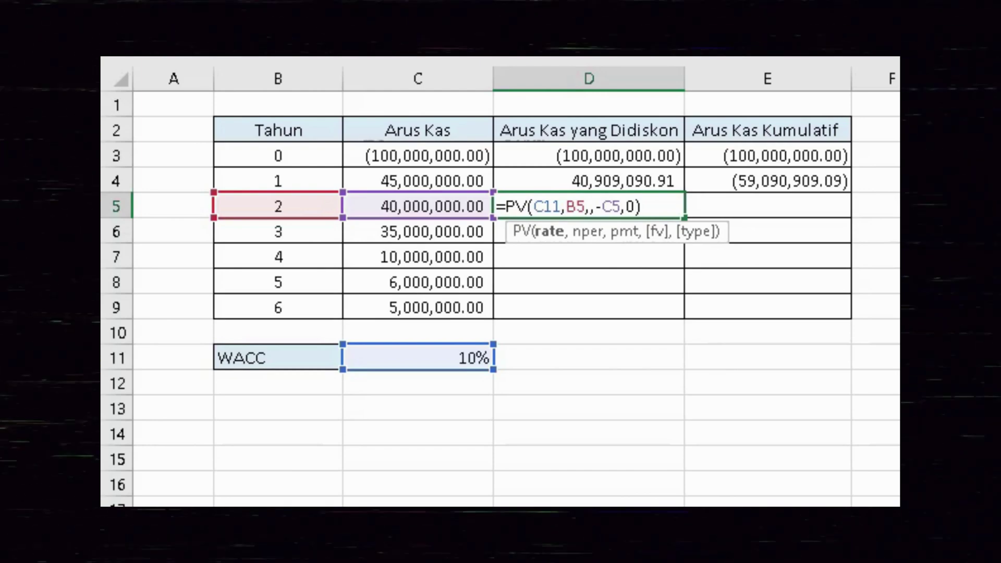
key(F4)
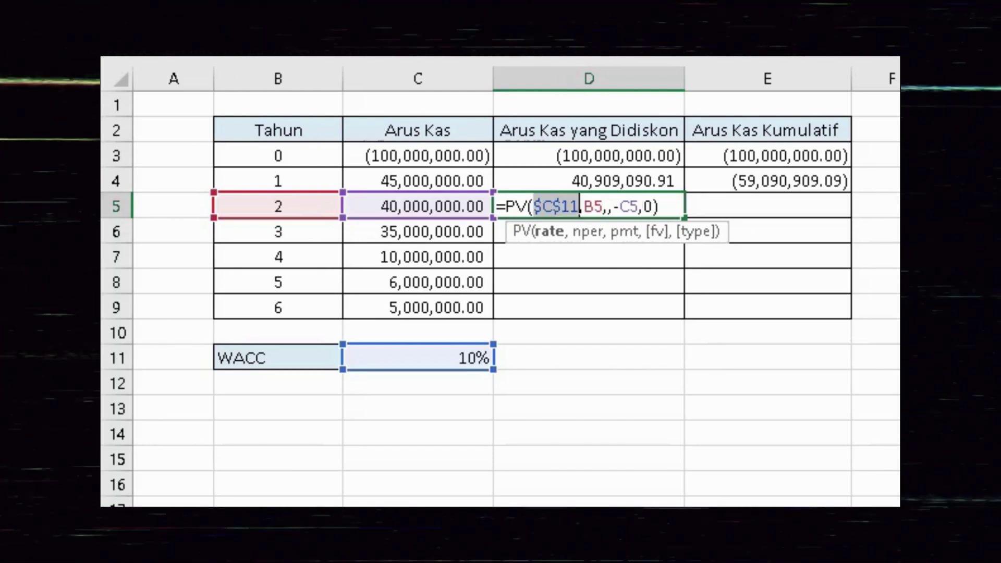
key(Return)
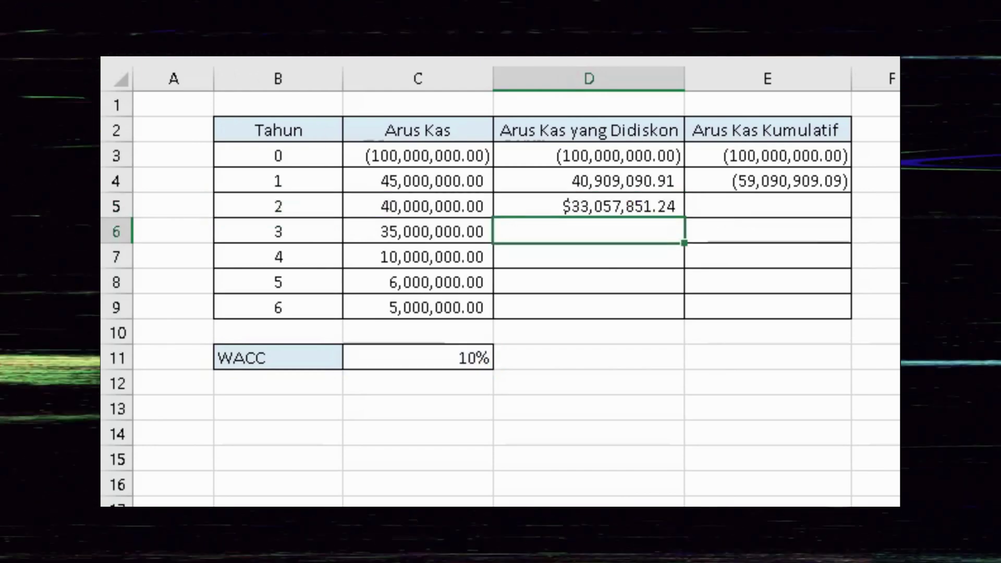
Step: Copy C5's cash-flow number format onto D5:D9 with Format Painter
click(589, 206)
click(417, 206)
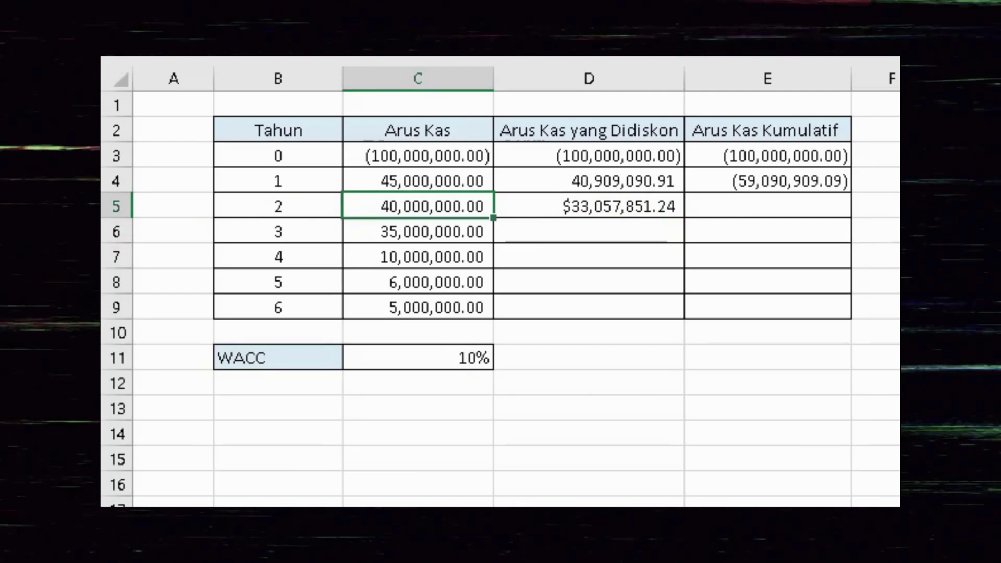
drag(589, 205, 604, 307)
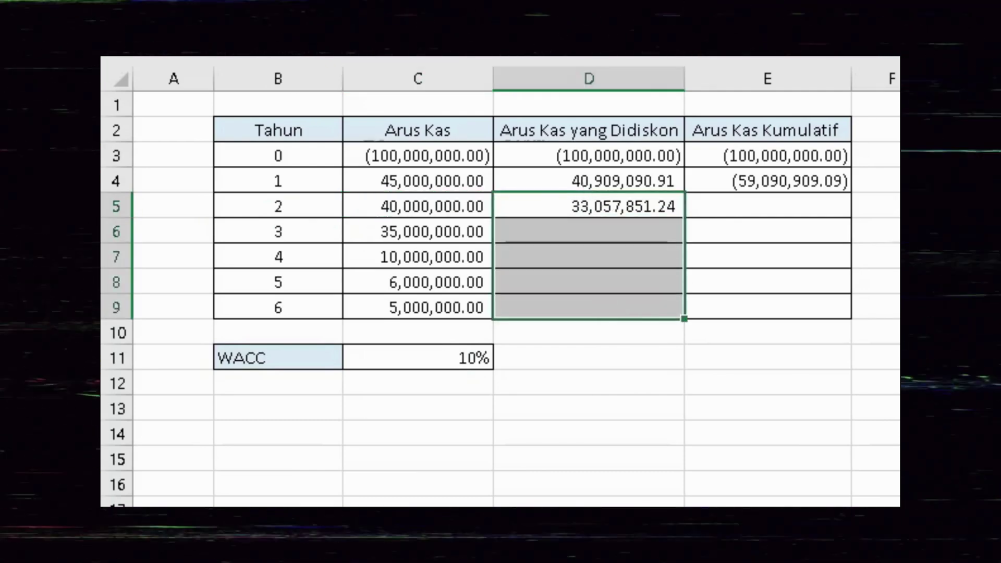
click(660, 209)
Step: Enter =E4+D5 in E5 so the year-2 cumulative total reads (26,033,057.85)
key(Right)
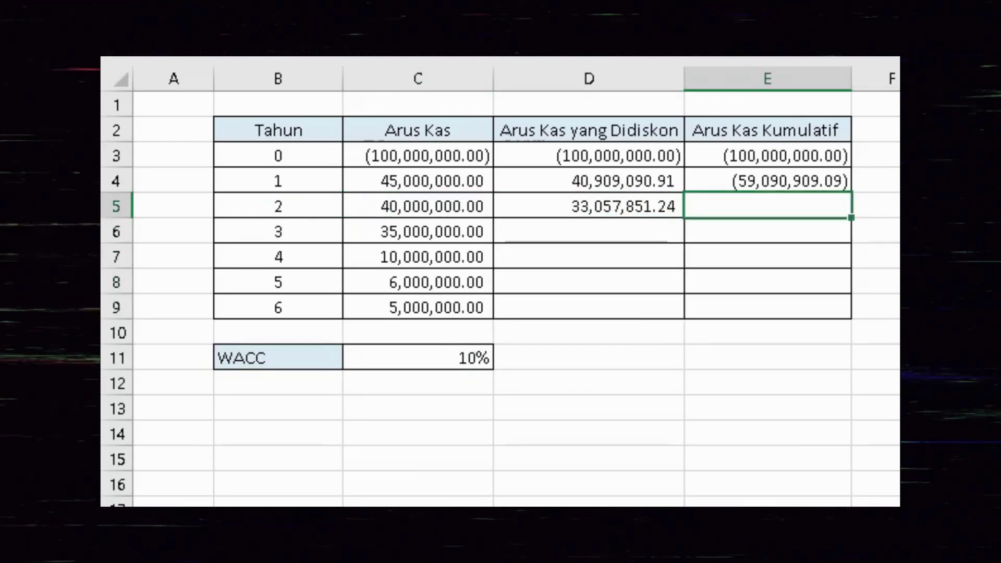
click(767, 180)
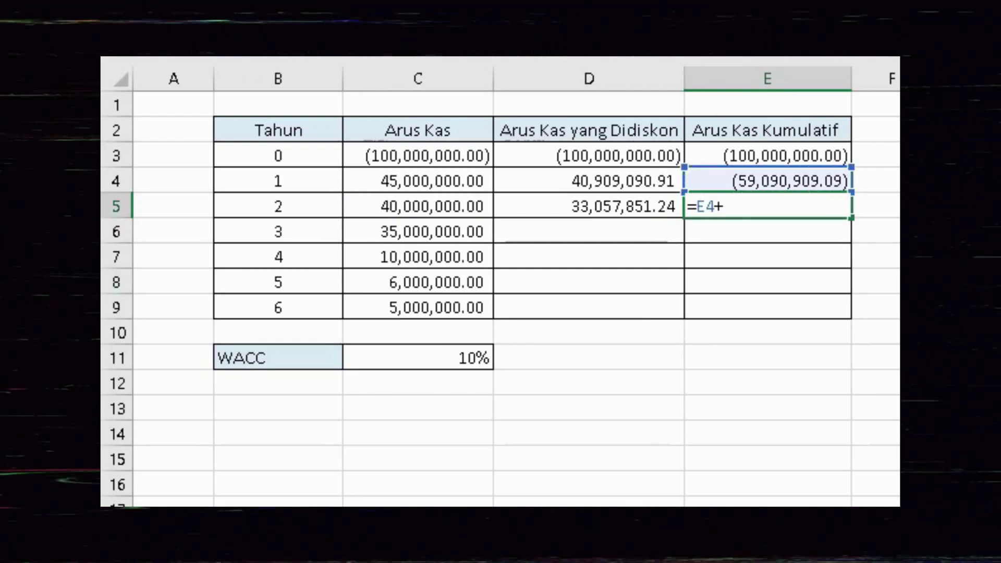
click(588, 206)
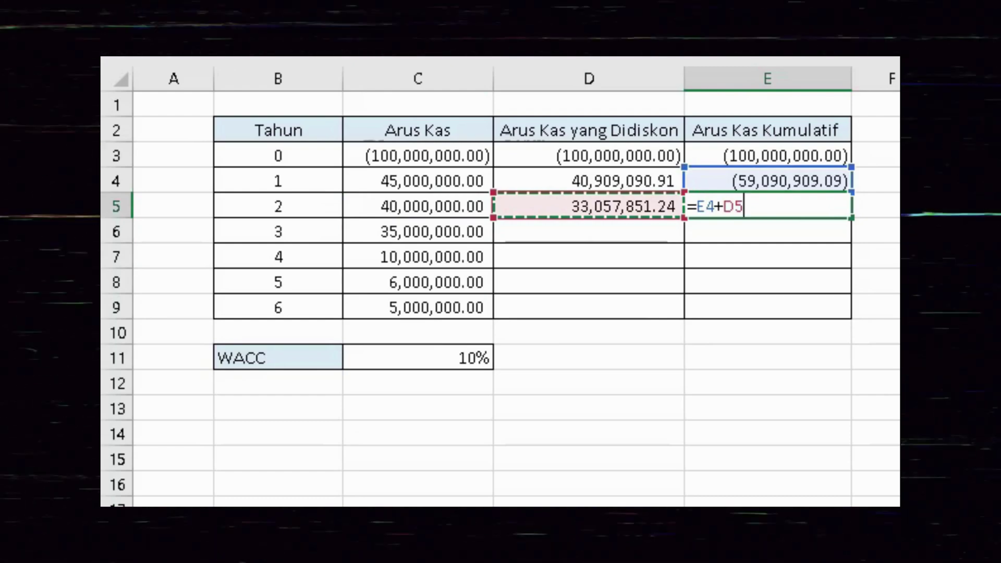
key(Return)
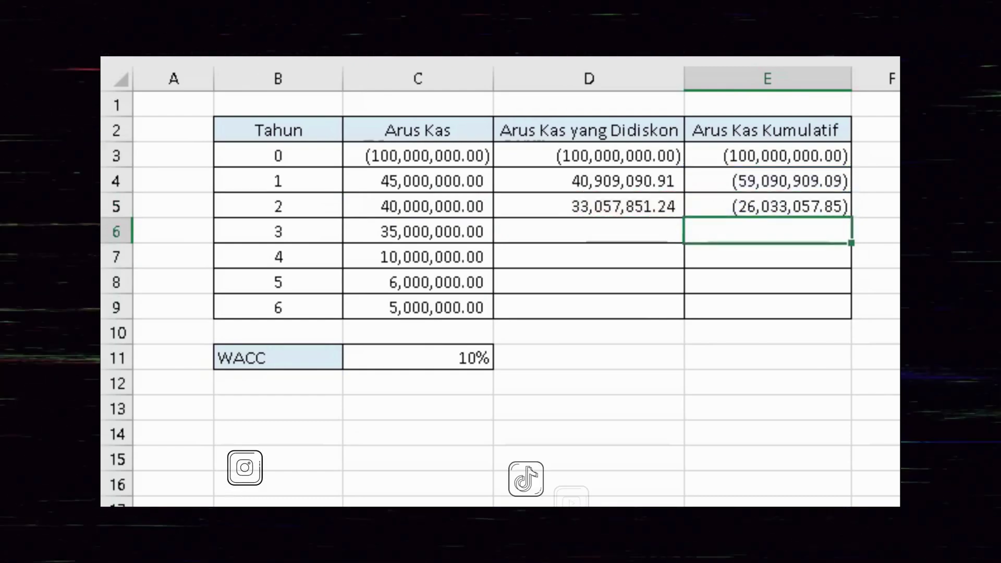
click(767, 206)
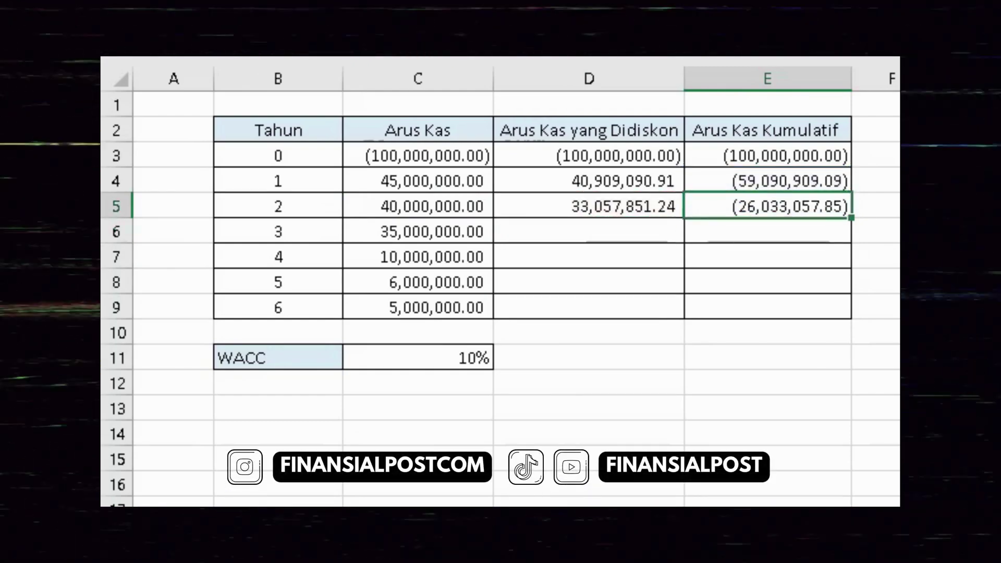
Step: Copy D5's discount formula down into D6:D9 for years 3 to 6
click(588, 205)
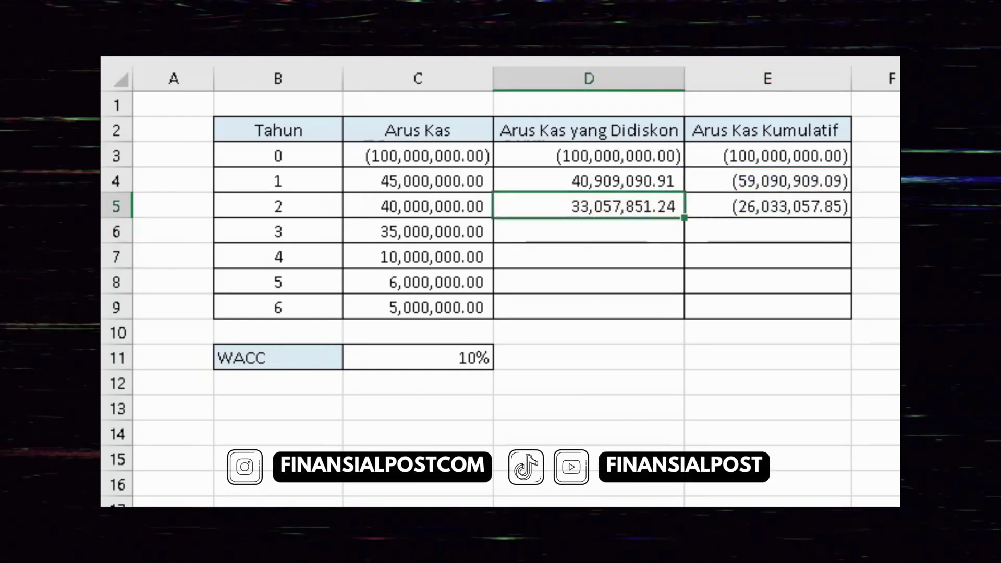
key(ctrl+c)
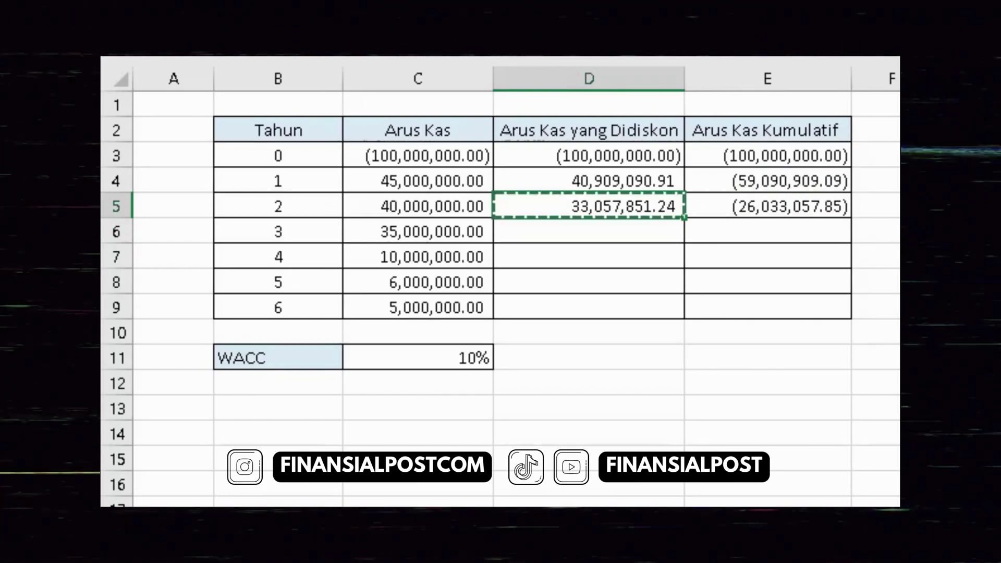
click(588, 231)
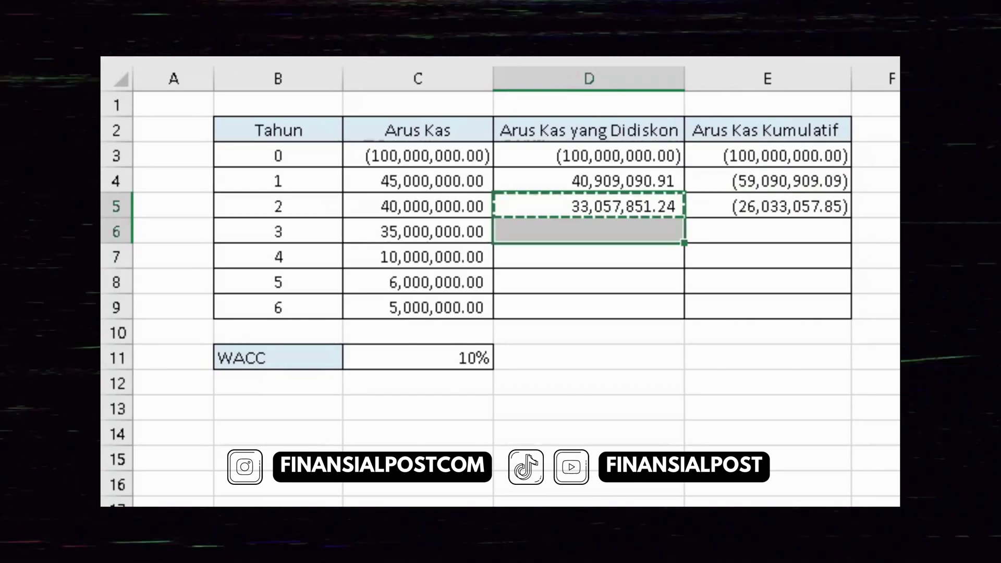
key(shift+Down)
key(shift+Down)
key(shift+Down)
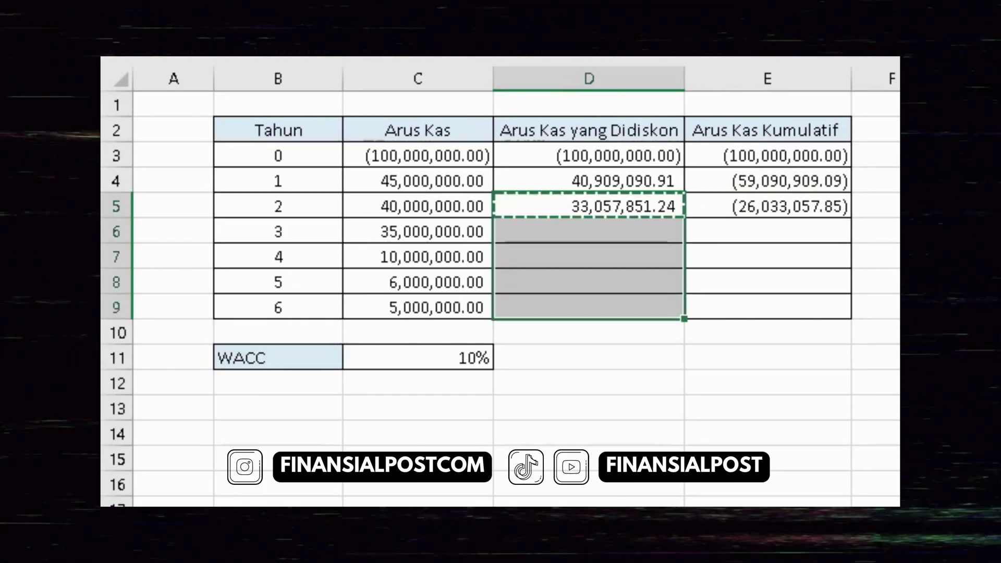
key(ctrl+v)
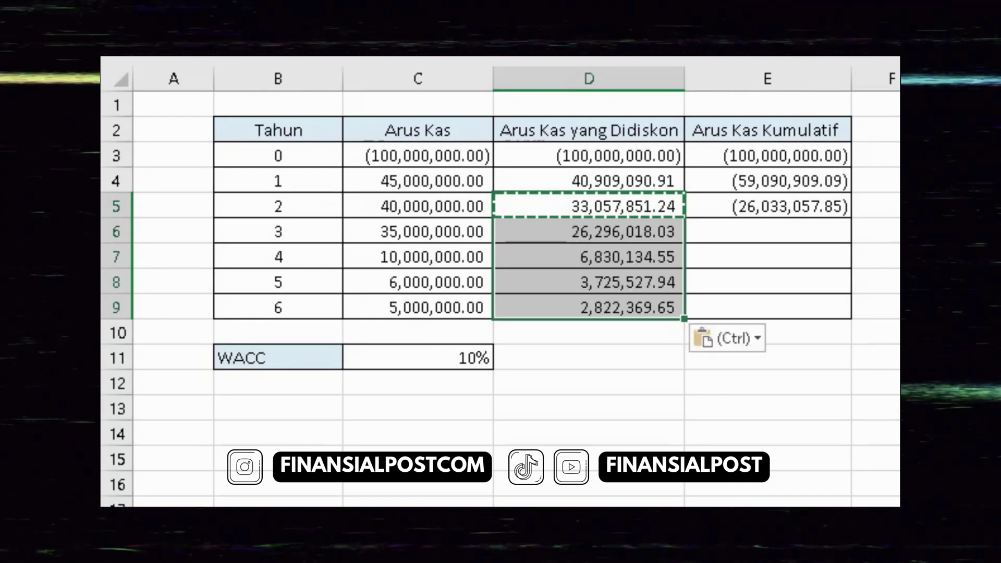
key(Escape)
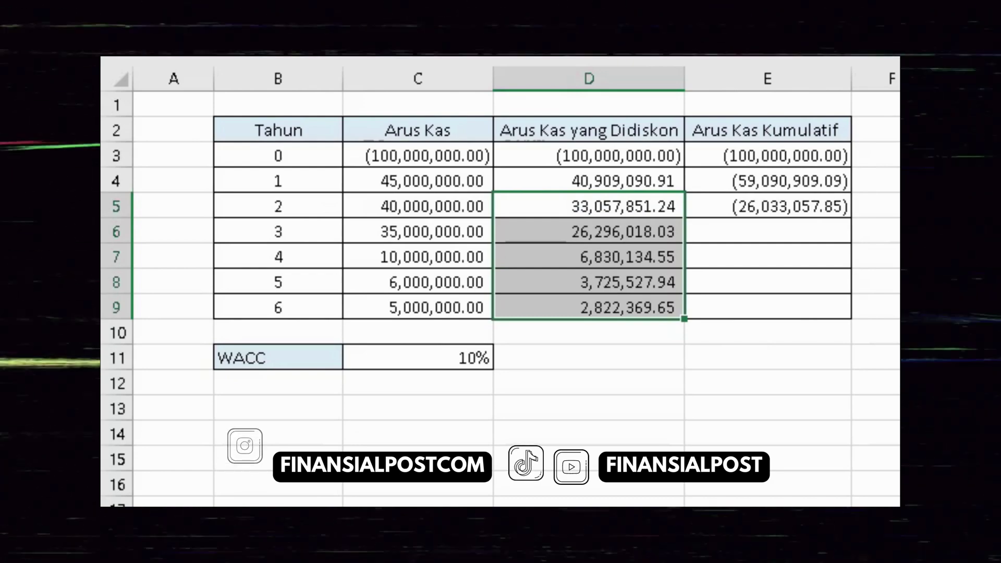
Step: Copy E5's cumulative formula down through E9, turning positive at 262,960.18 in year 3
click(767, 205)
key(ctrl+c)
key(shift+Down)
key(shift+Down)
key(shift+Down)
key(shift+Down)
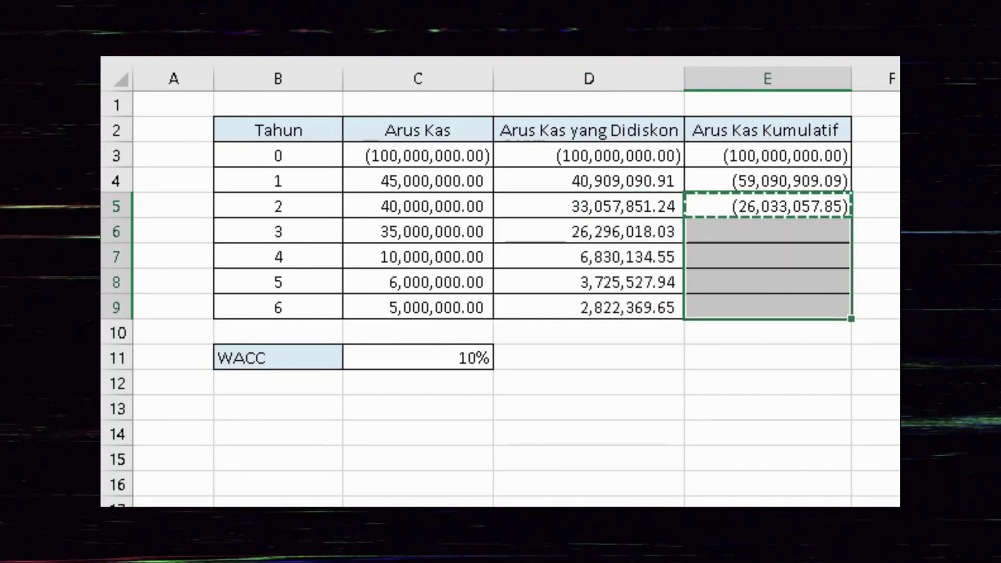
key(ctrl+v)
key(Escape)
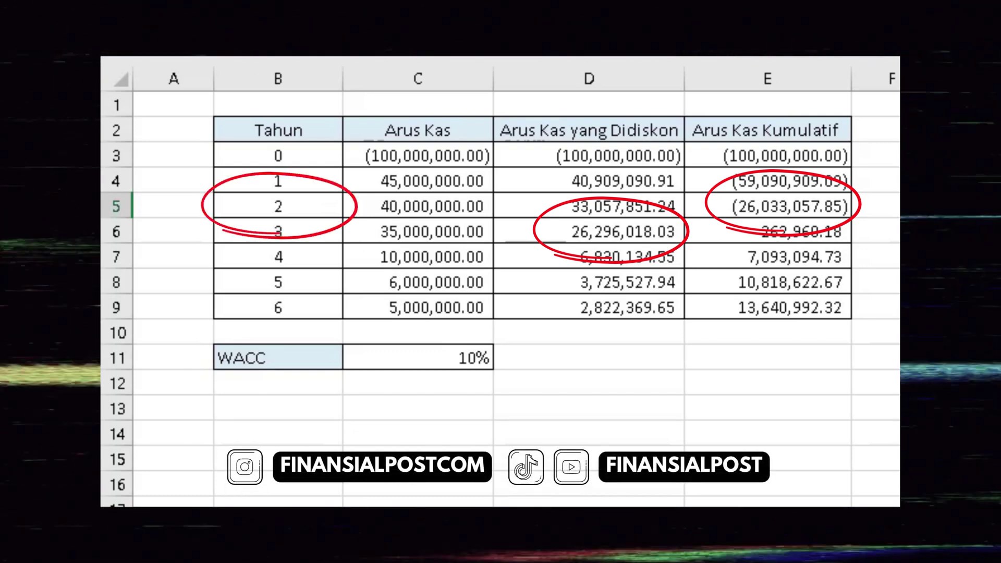
Step: Add a 'Discounted Payback Period' label merged and wrapped over B13:B14, styled like WACC
text(Discounted Payback)
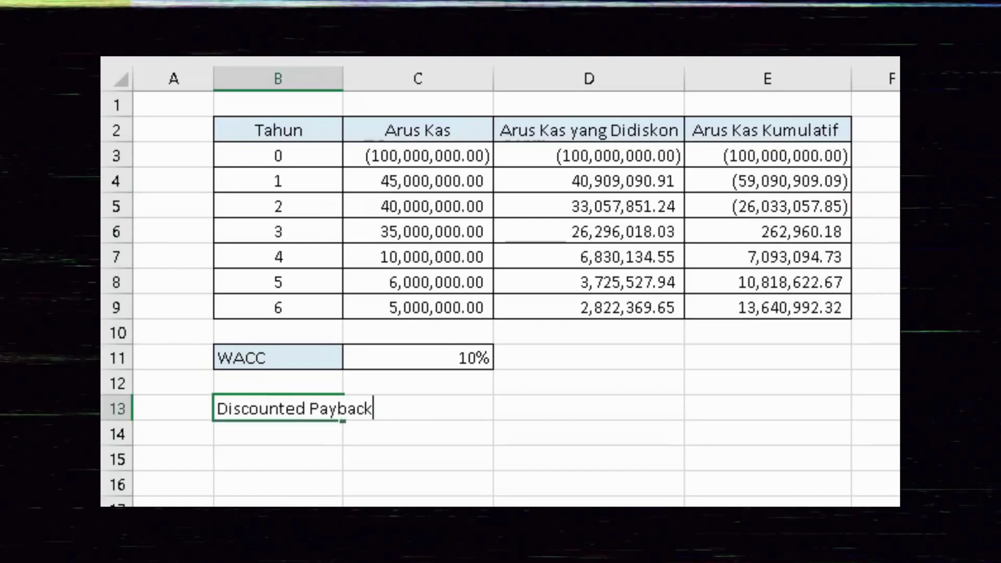
text( Period)
key(ctrl+1)
click(172, 268)
key(Return)
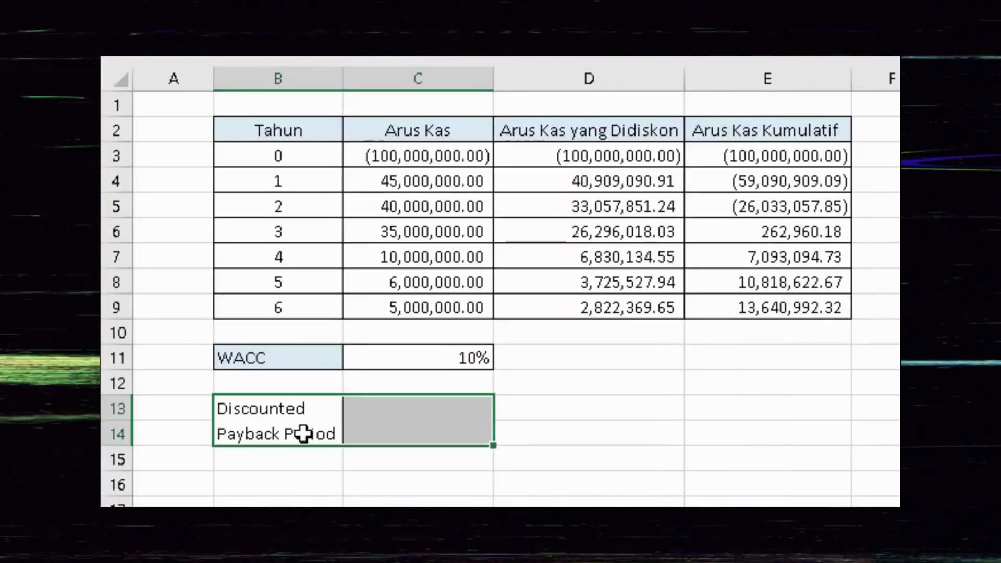
drag(302, 431, 417, 432)
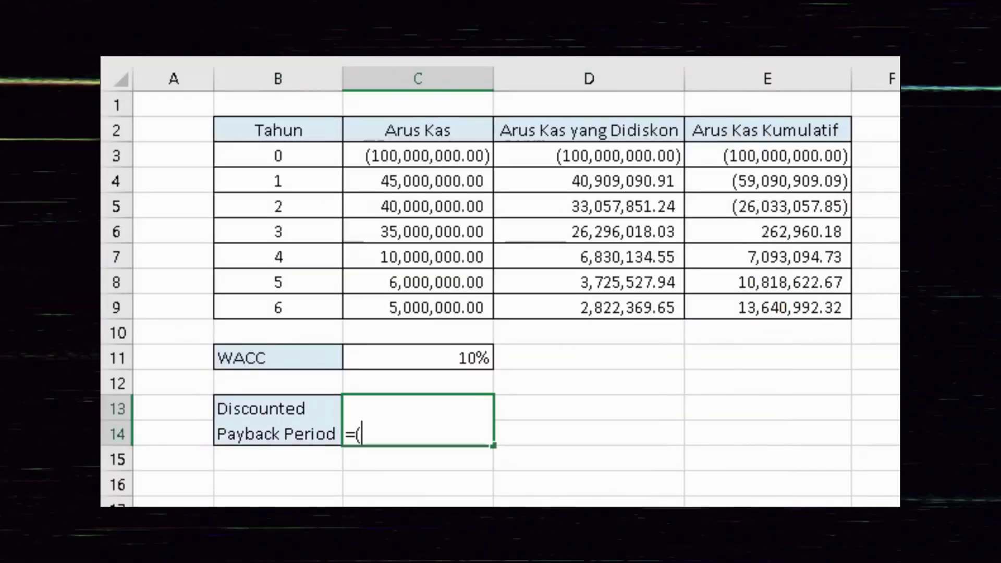
Step: Enter =(-E5/D6)+B5 in C13:C14, giving a discounted payback period of 2.99
key(Up)
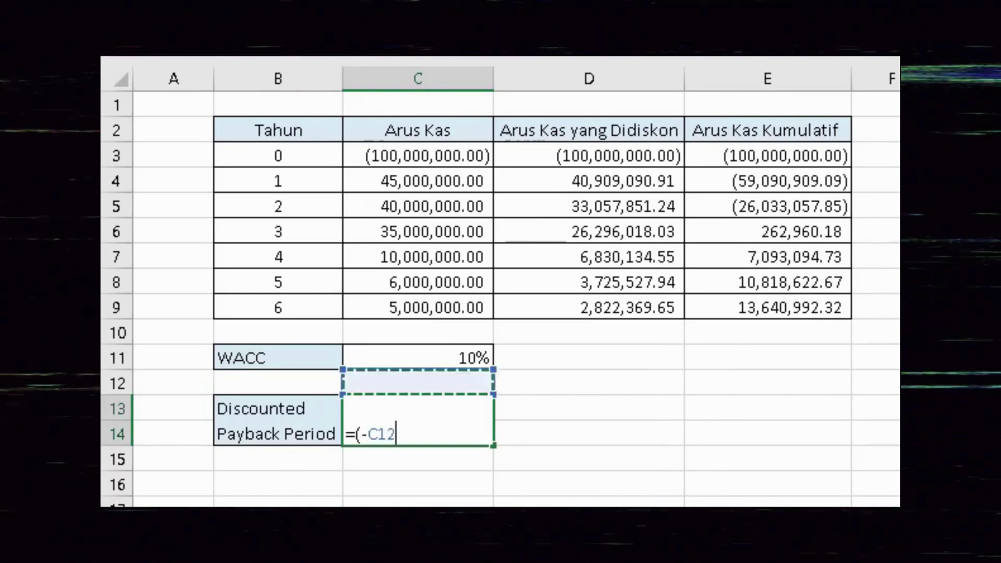
key(Up)
key(Up)
key(Up)
key(Up)
key(Up)
key(Up)
key(Right)
key(Right)
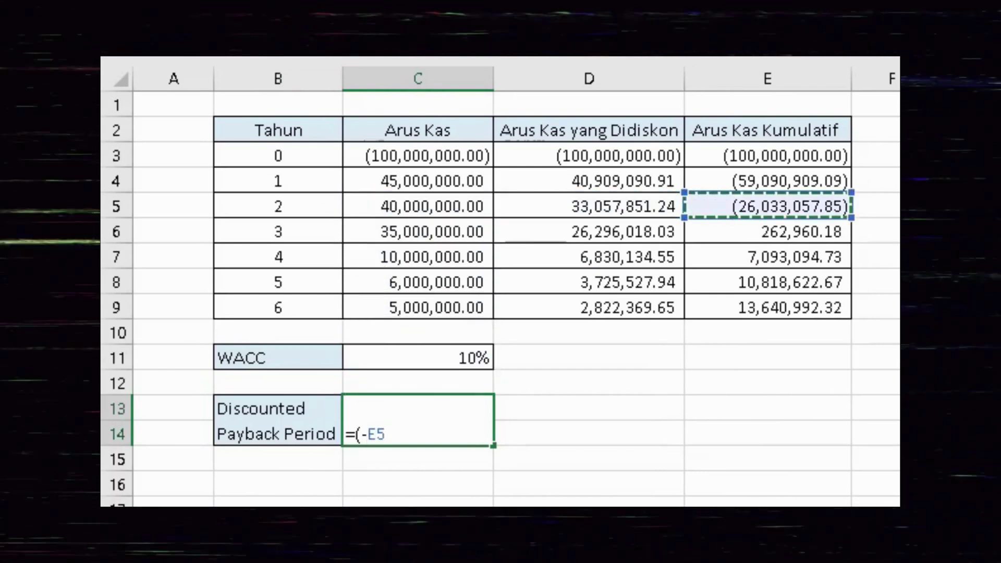
key(Up)
key(Up)
key(Up)
key(Up)
key(Up)
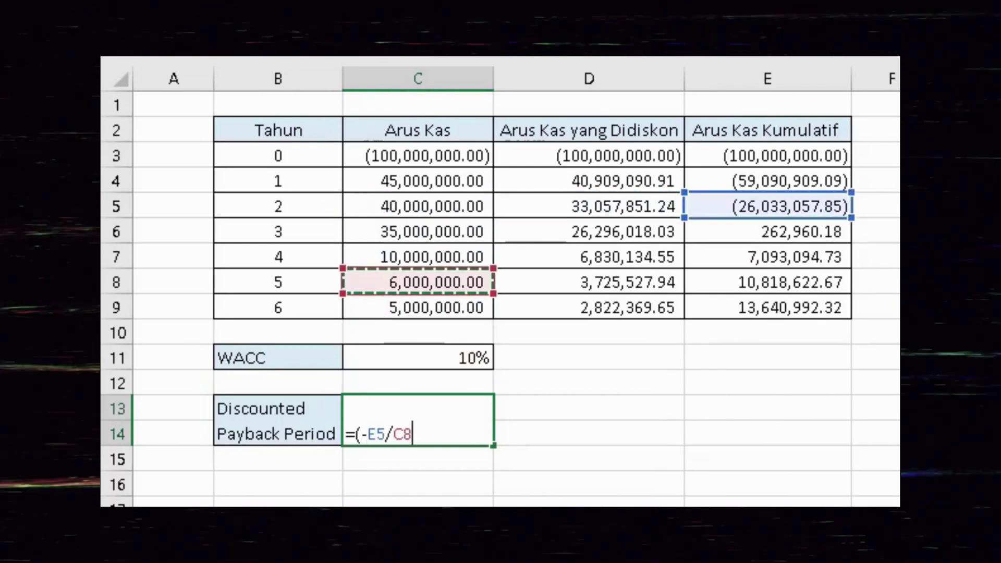
key(Up)
key(Up)
key(Right)
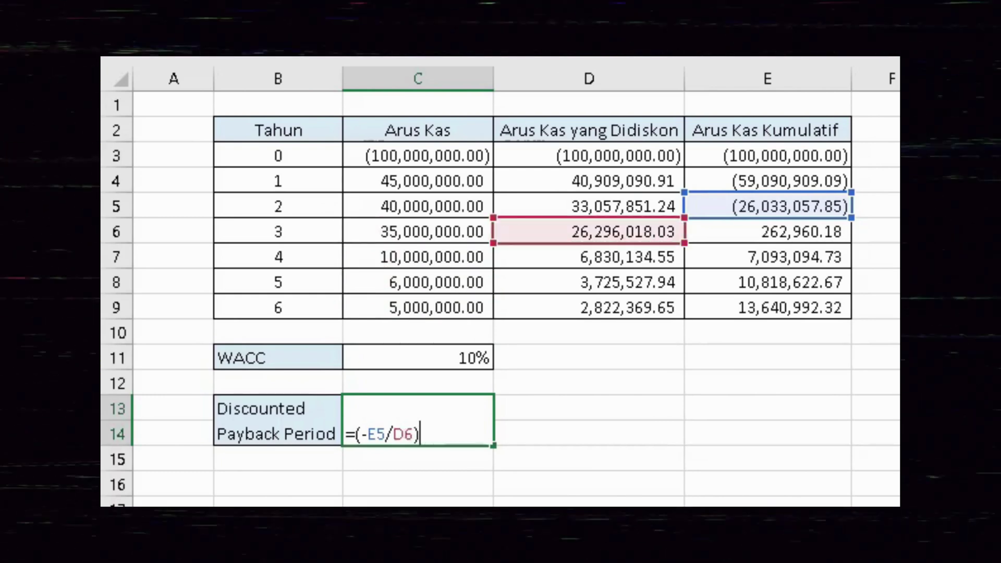
text(+)
key(Up)
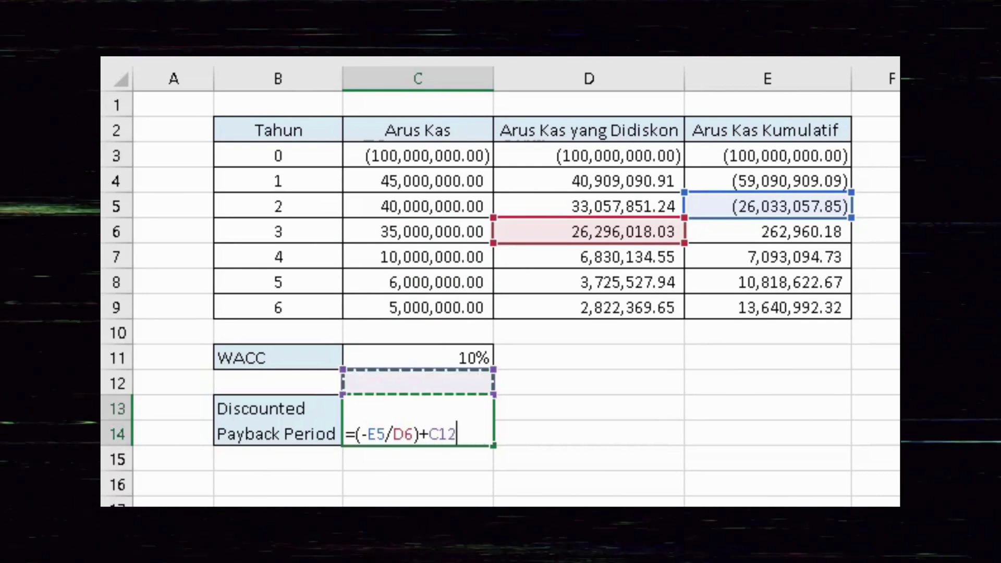
key(Up)
key(Up)
key(Up)
key(Up)
key(Up)
key(Up)
key(Left)
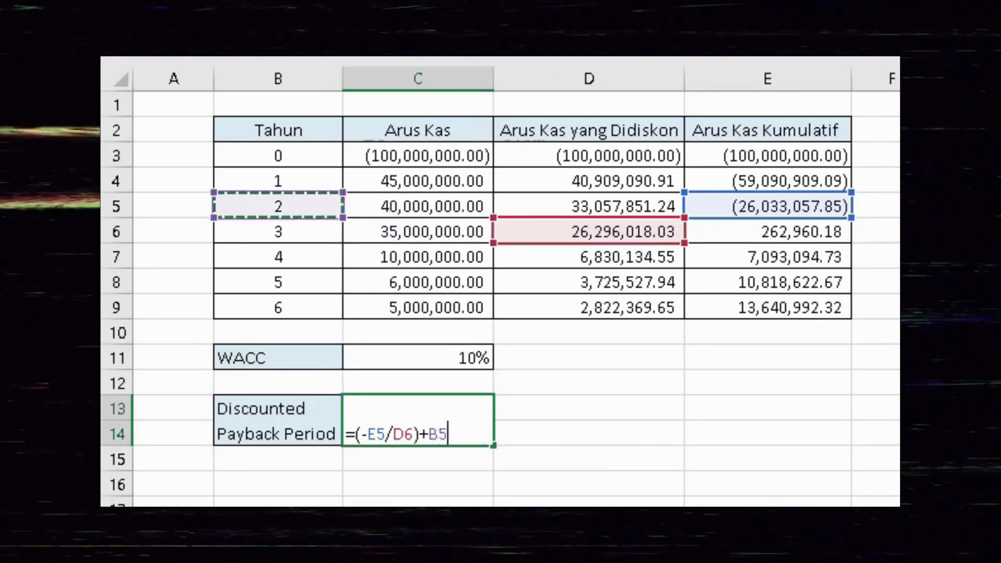
key(Return)
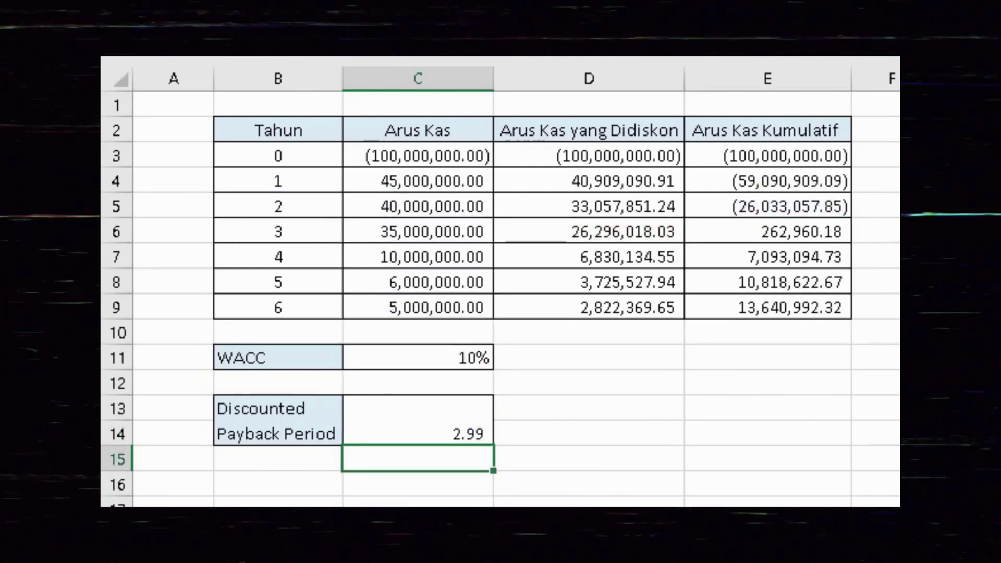
click(445, 417)
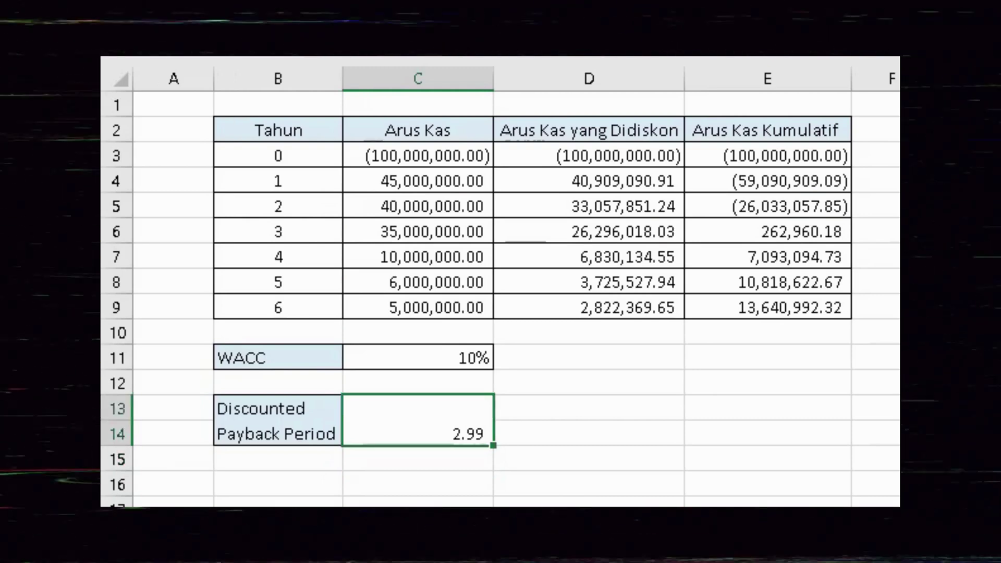